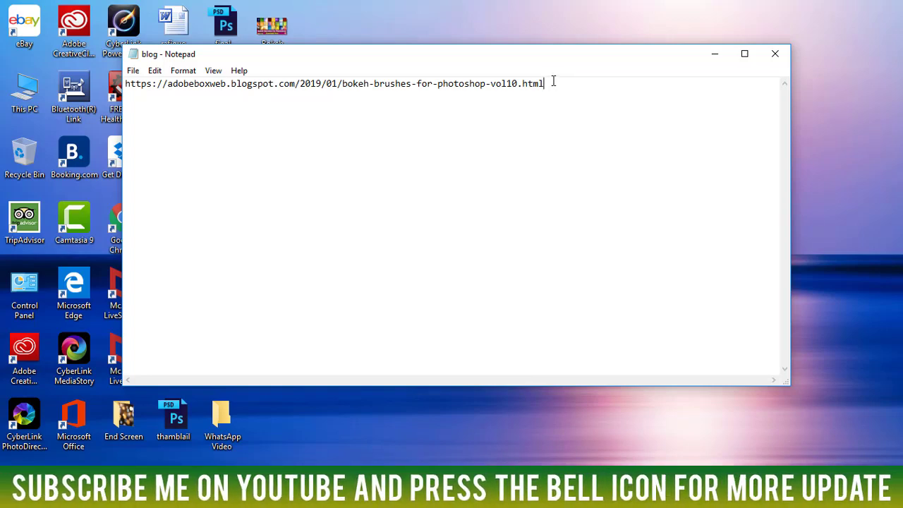
Select the full bokeh-brushes-for-photoshop-vol10 URL in Notepad and copy it.
mouse_move(486, 75)
mouse_down()
mouse_move(226, 56)
mouse_move(137, 79)
mouse_up()
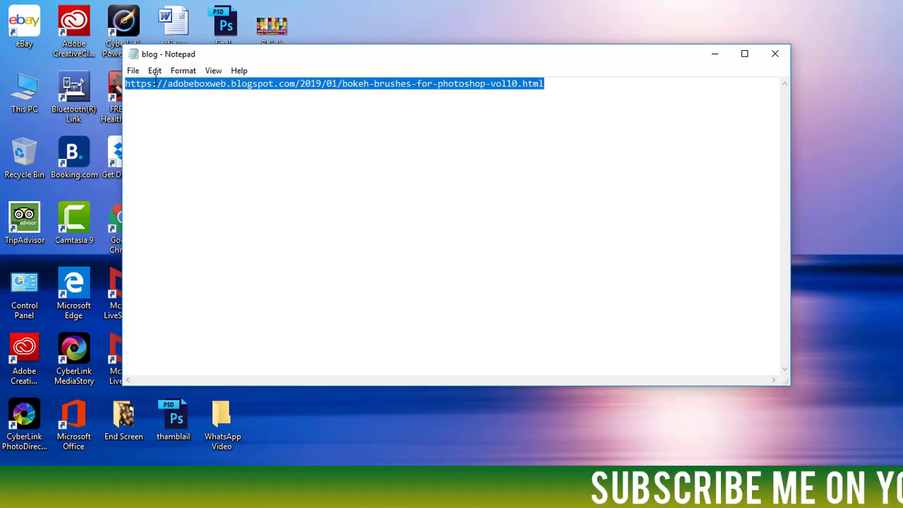
right_click(156, 78)
click(66, 121)
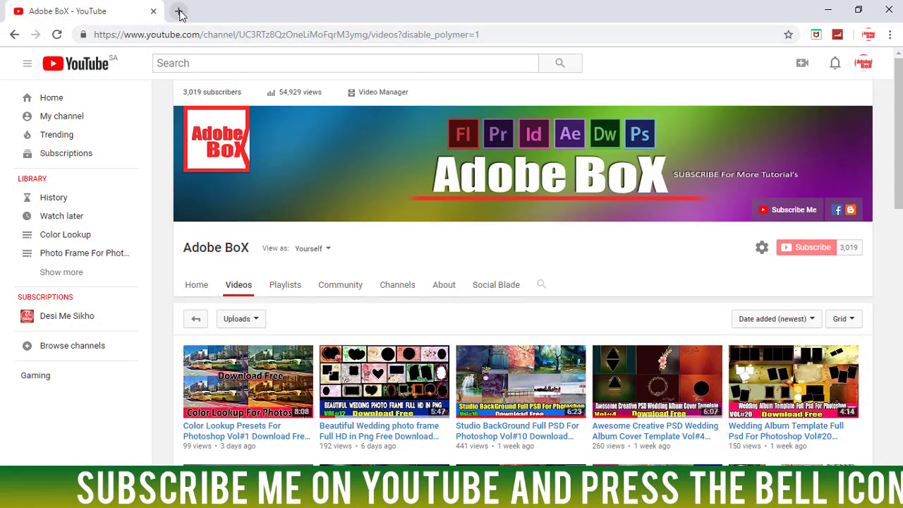
Load the copied address in a new Chrome tab, undoing the doubled paste.
click(180, 15)
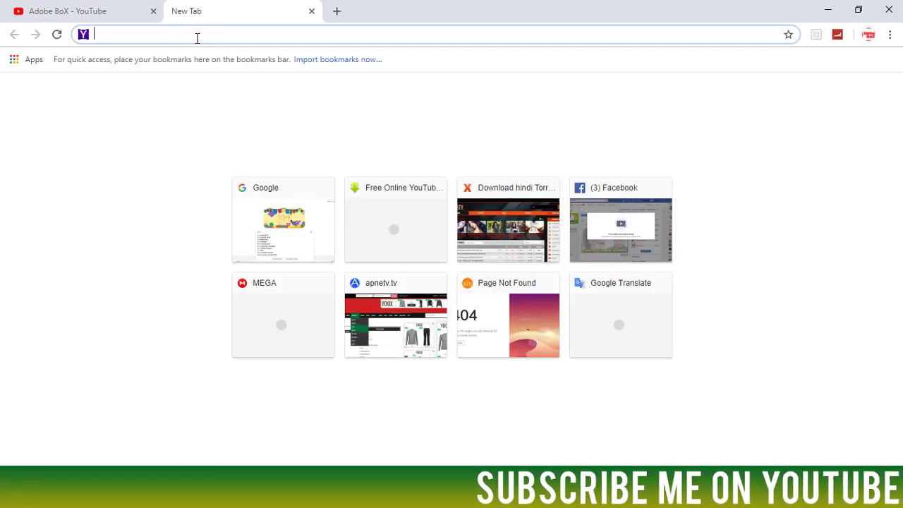
key(ctrl+v)
key(ctrl+v)
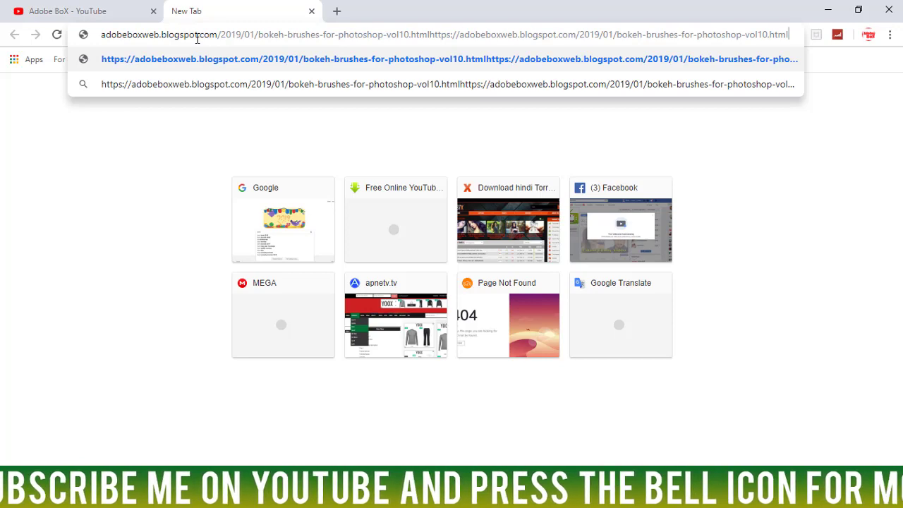
key(ctrl+z)
key(Return)
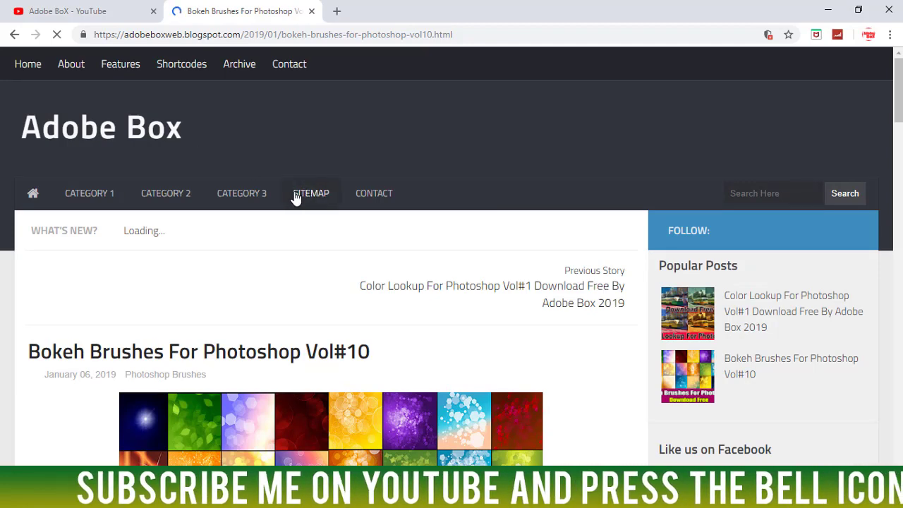
Scroll the Vol#10 post past features and system requirements to the DOWNLOAD button.
scroll(273, 224, down, 1)
scroll(138, 233, down, 1)
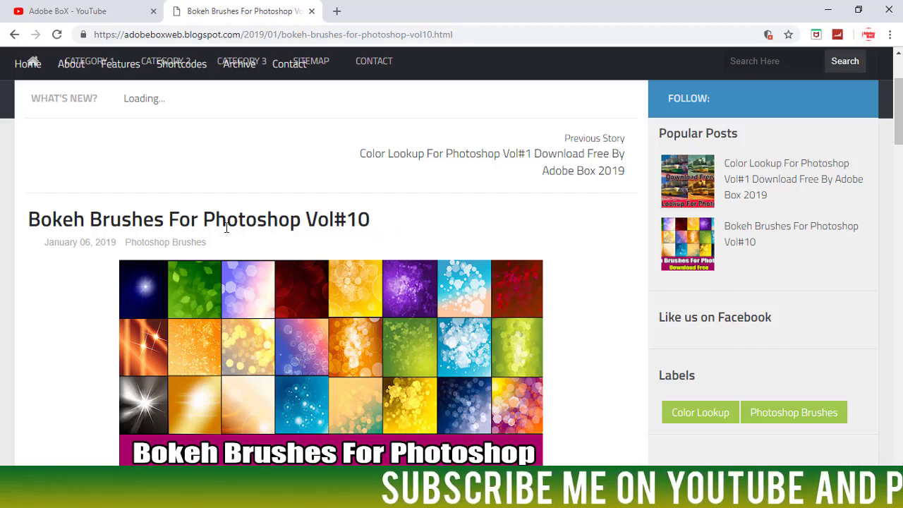
scroll(225, 233, down, 2)
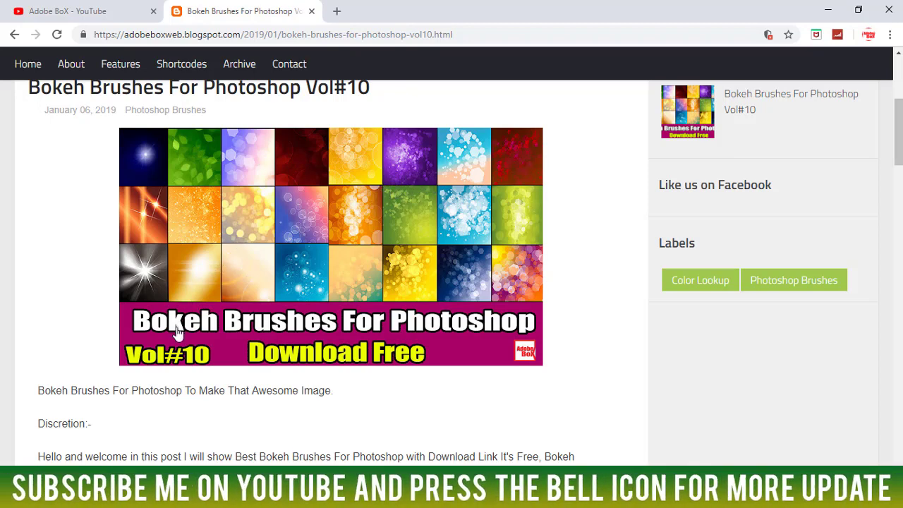
scroll(224, 317, down, 1)
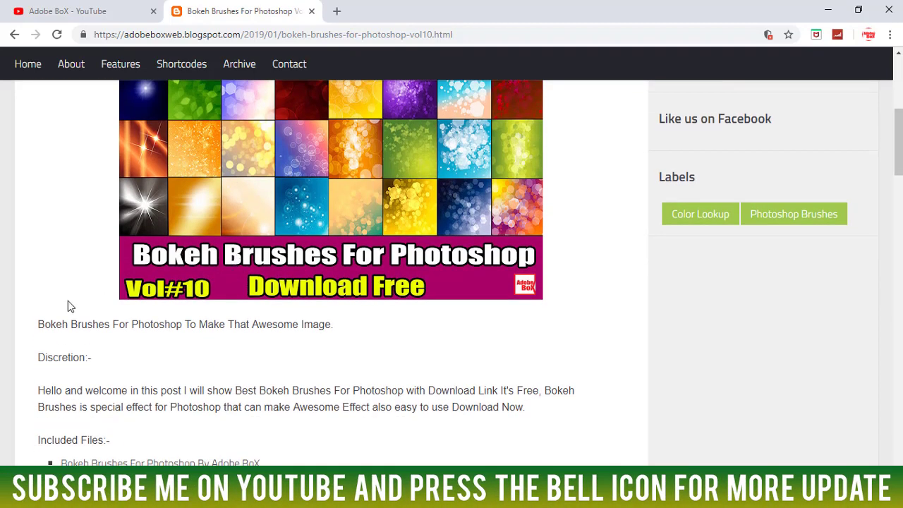
scroll(77, 297, down, 2)
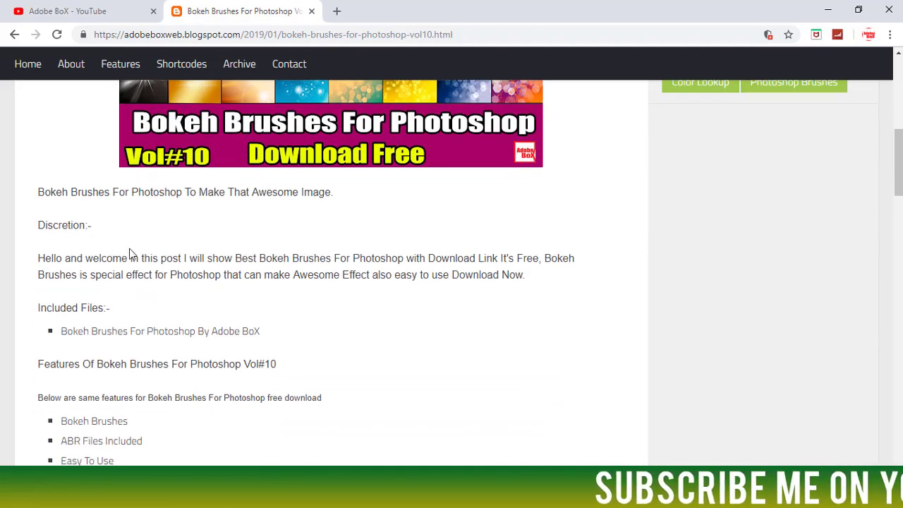
scroll(216, 297, down, 1)
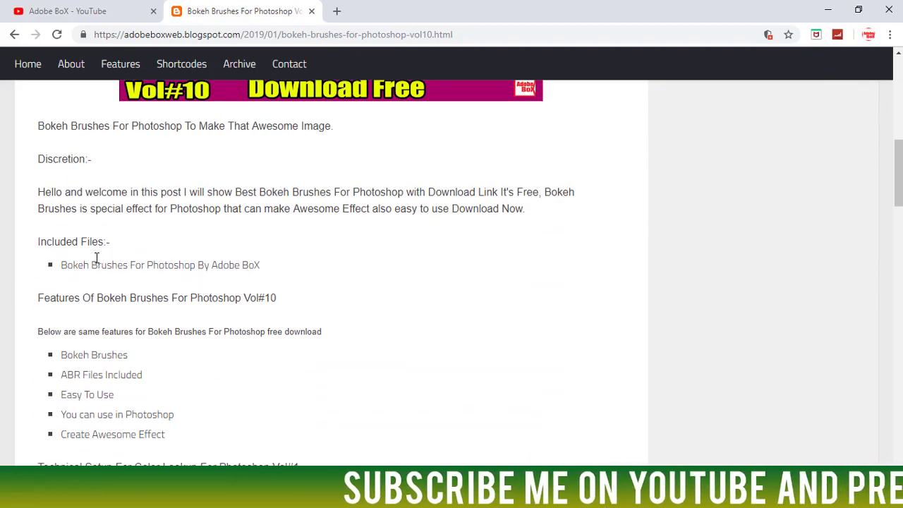
scroll(97, 258, down, 2)
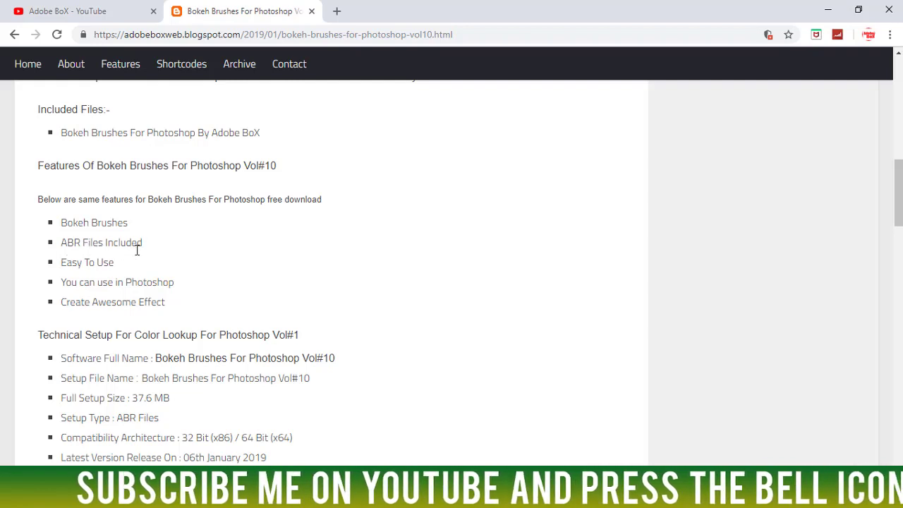
scroll(150, 255, down, 1)
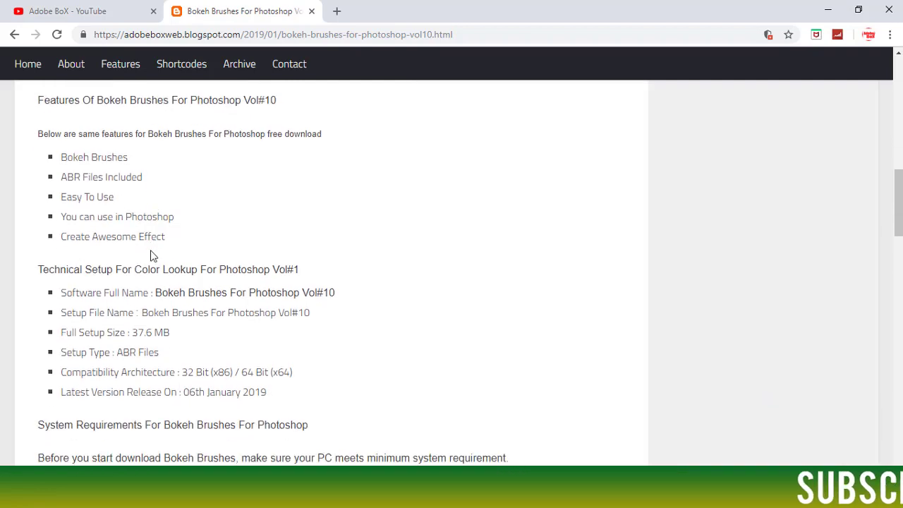
scroll(99, 273, down, 1)
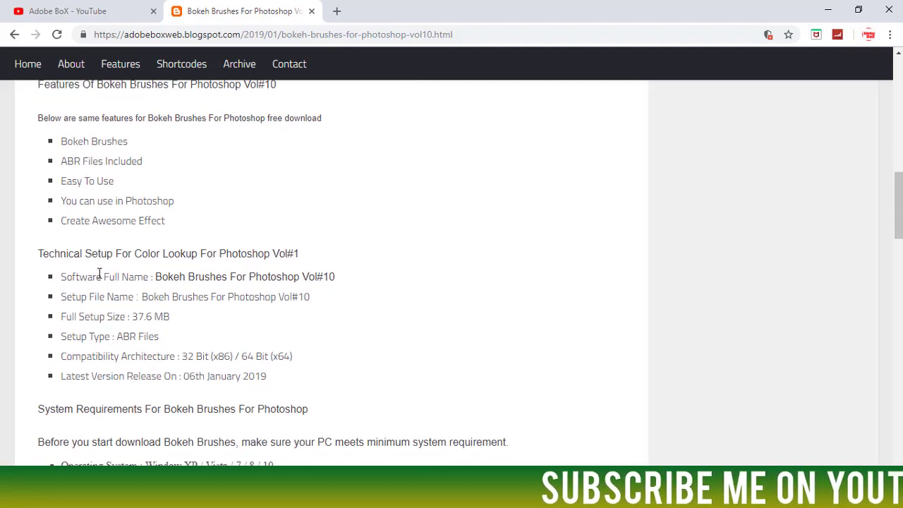
scroll(78, 300, down, 1)
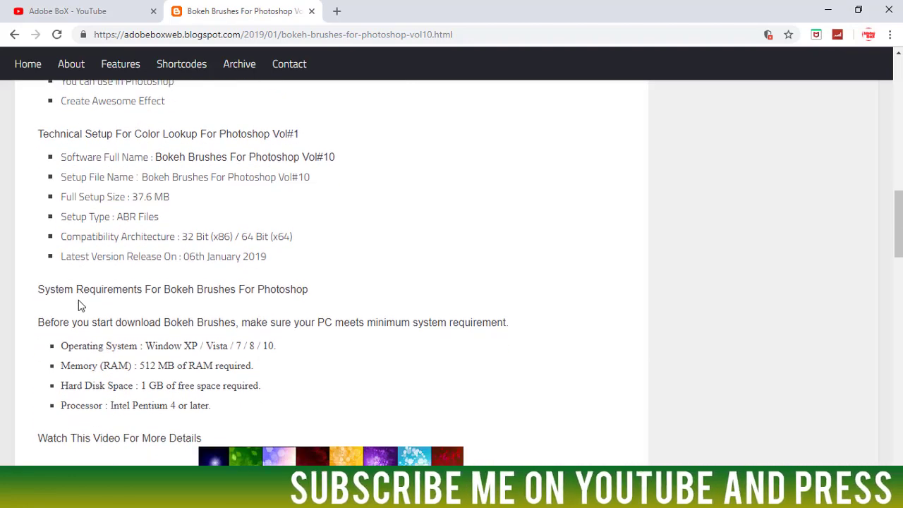
scroll(78, 303, down, 2)
scroll(176, 287, down, 1)
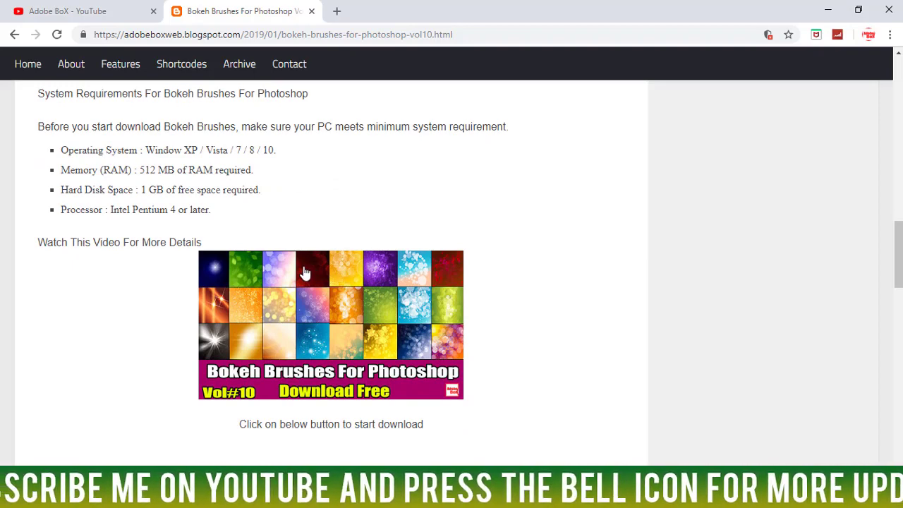
scroll(303, 282, down, 1)
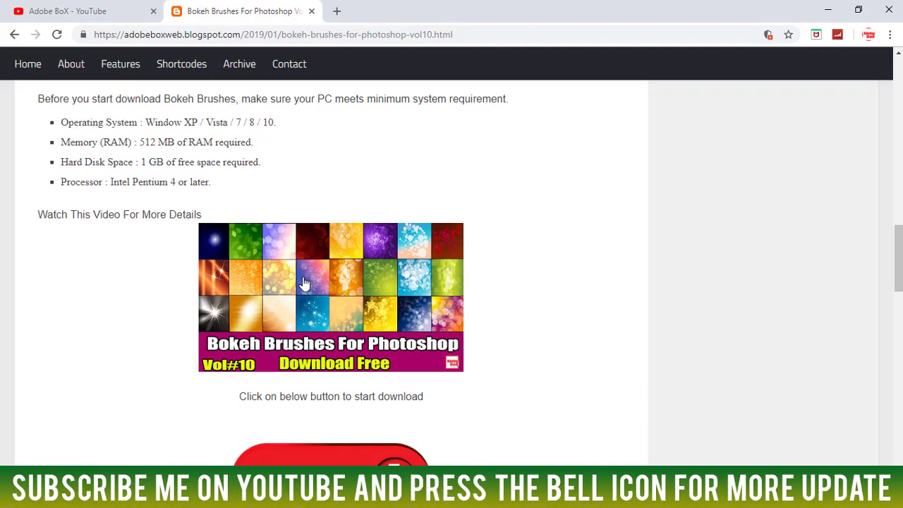
scroll(304, 282, down, 1)
scroll(324, 279, down, 1)
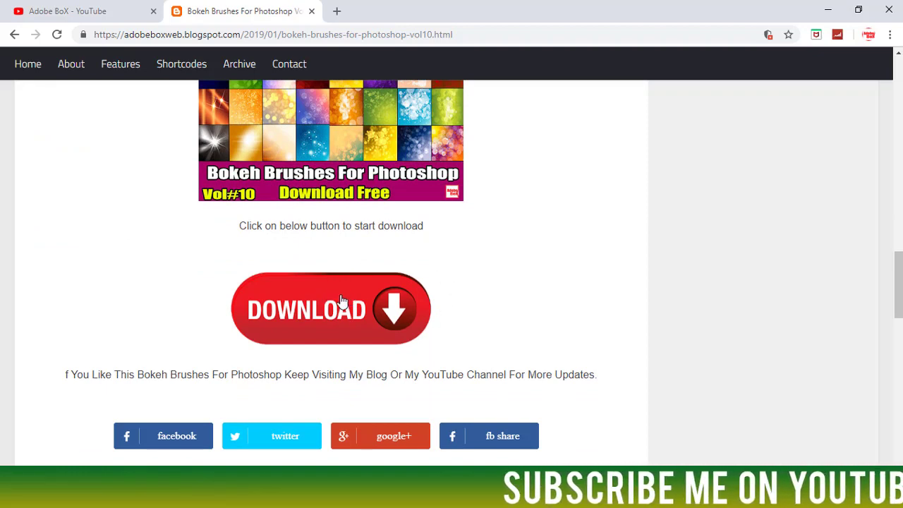
Follow the post's DOWNLOAD link and start MEGA's download of the 37.6 MB rar.
click(341, 306)
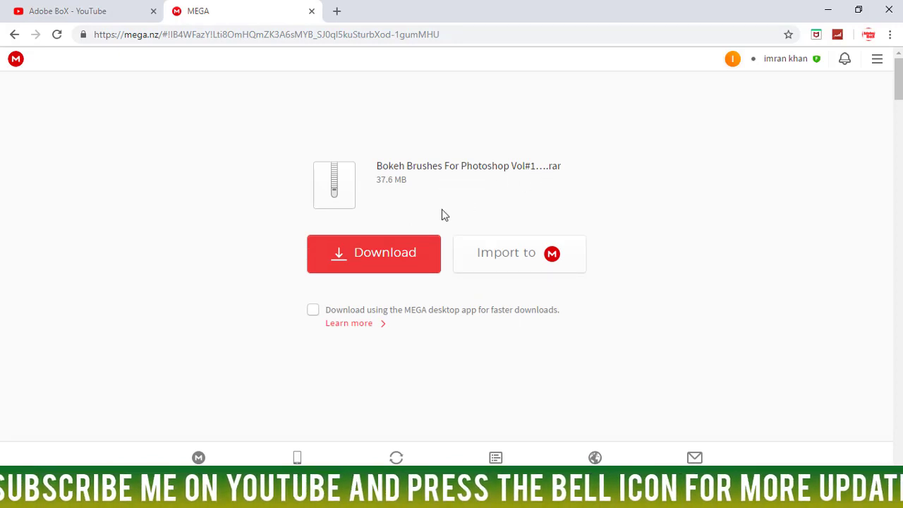
click(372, 252)
click(360, 252)
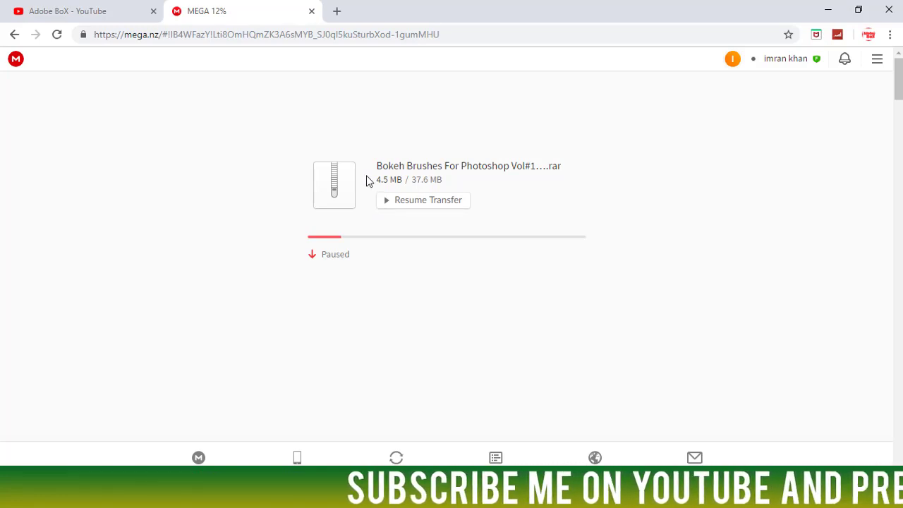
Minimize Chrome and Notepad, then select the Bokeh Brushes RAR on the desktop.
click(830, 7)
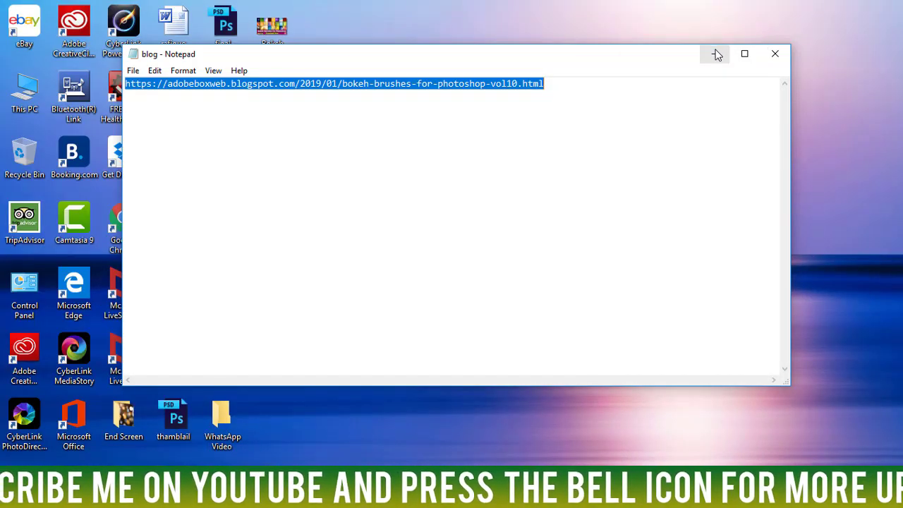
click(714, 54)
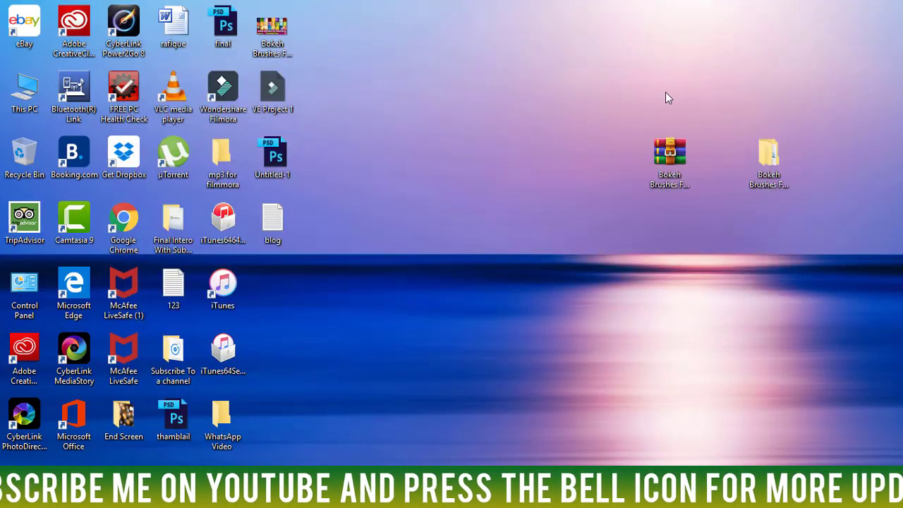
click(668, 156)
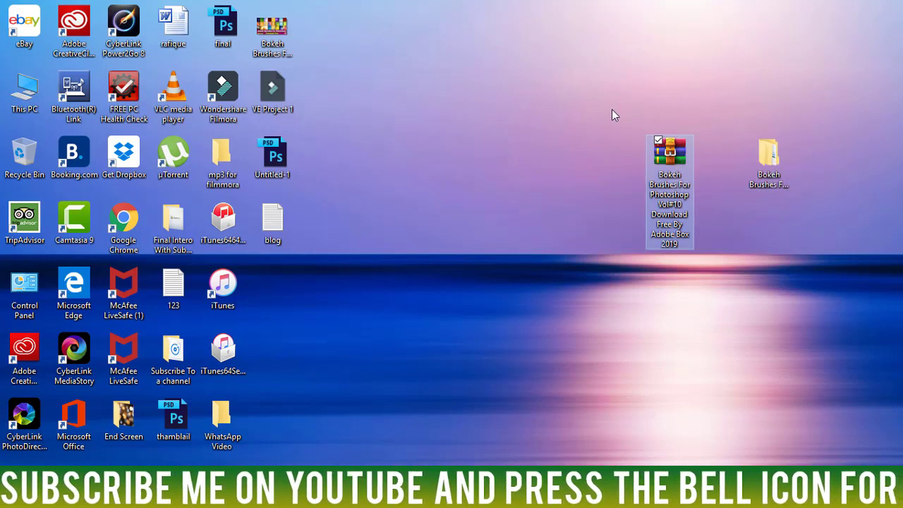
Extract the Bokeh Brushes RAR here and close the Enter password prompt.
right_click(669, 147)
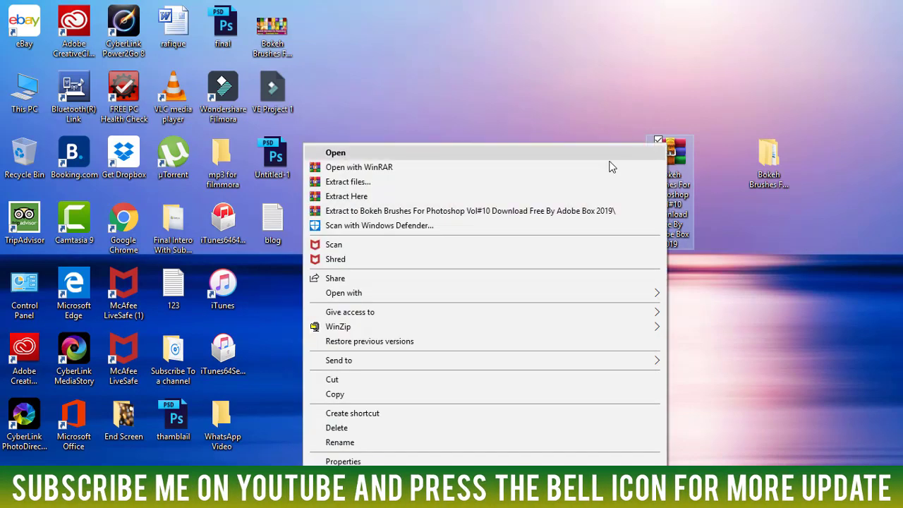
click(364, 197)
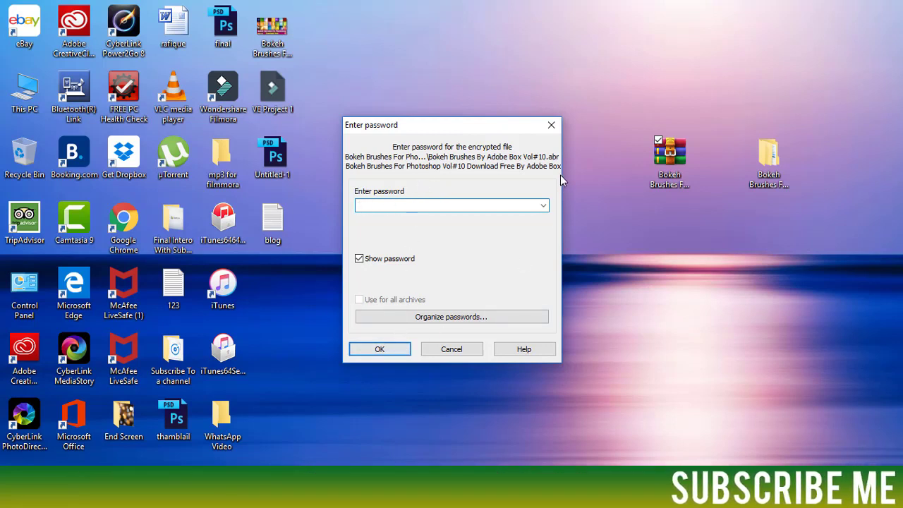
click(554, 128)
mouse_move(768, 161)
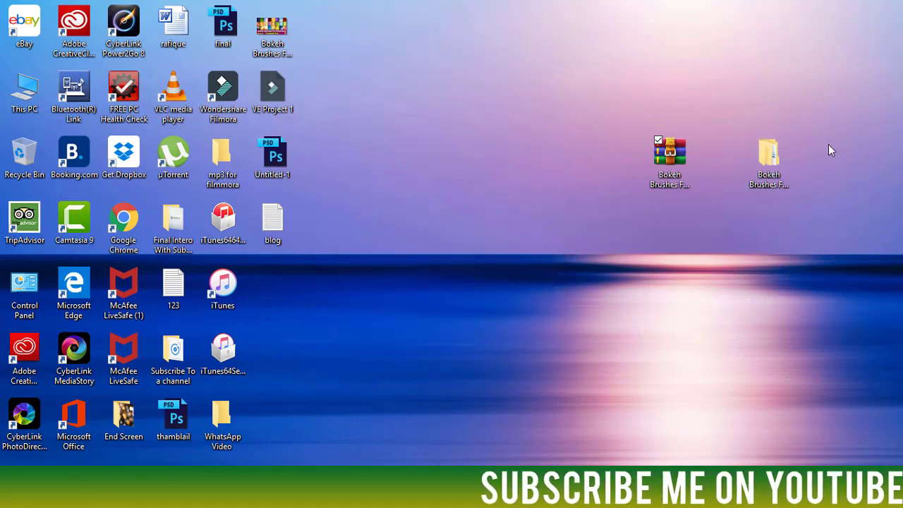
Open the extracted folder and its Vol#10 subfolder to find the ABR file, then close Explorer.
double_click(767, 159)
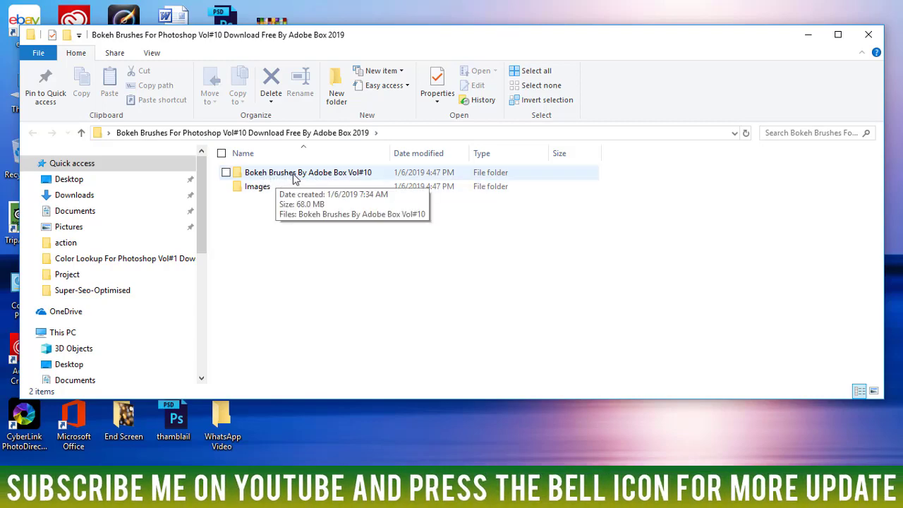
double_click(295, 175)
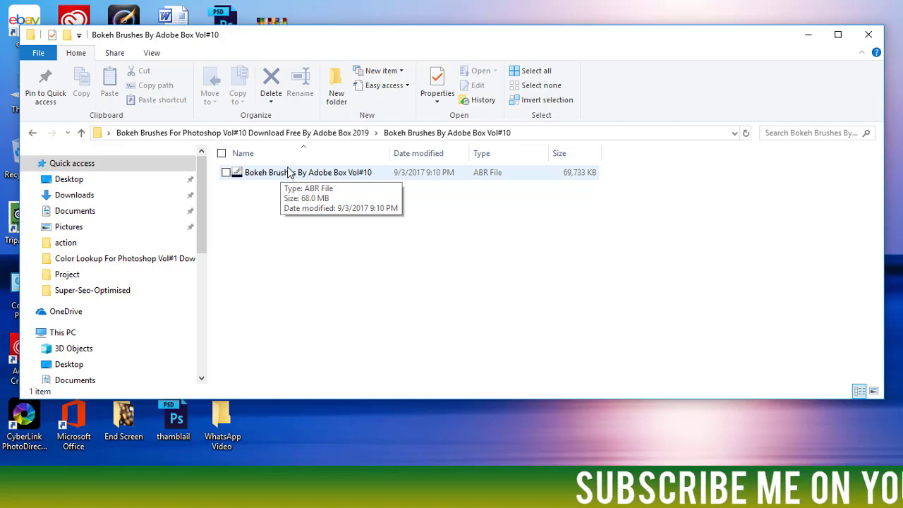
click(870, 36)
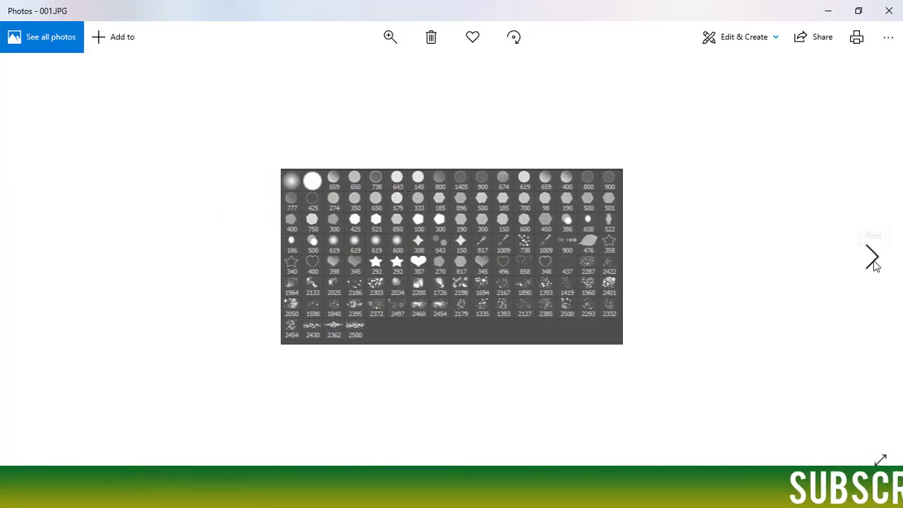
Step through six bokeh sample images to the green hexagon one, then minimize Photos.
click(874, 263)
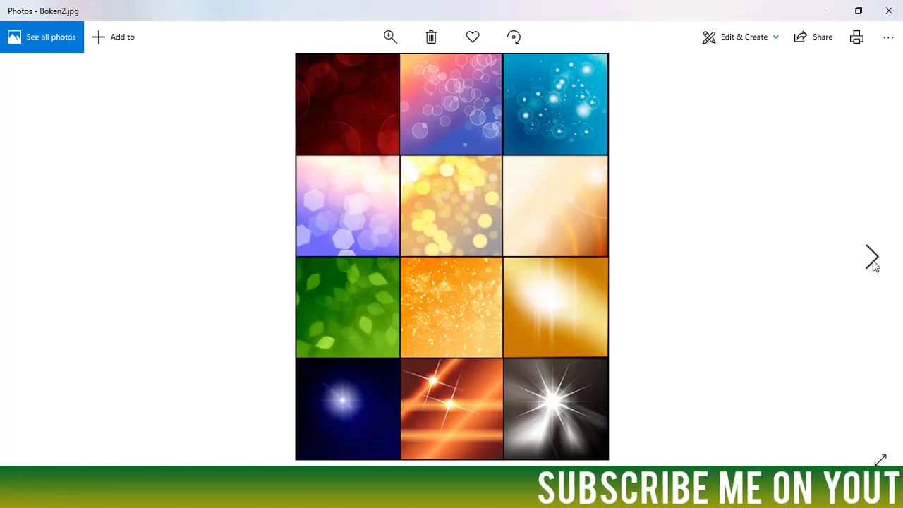
click(874, 262)
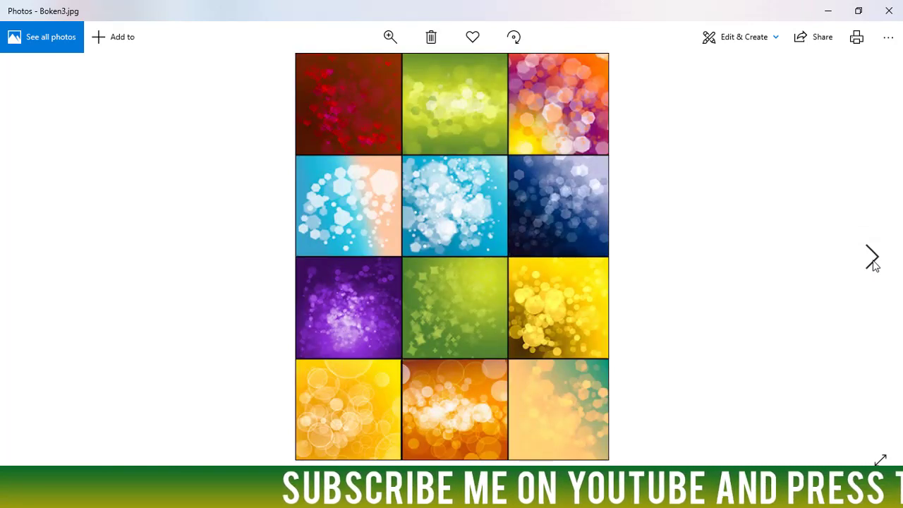
click(873, 263)
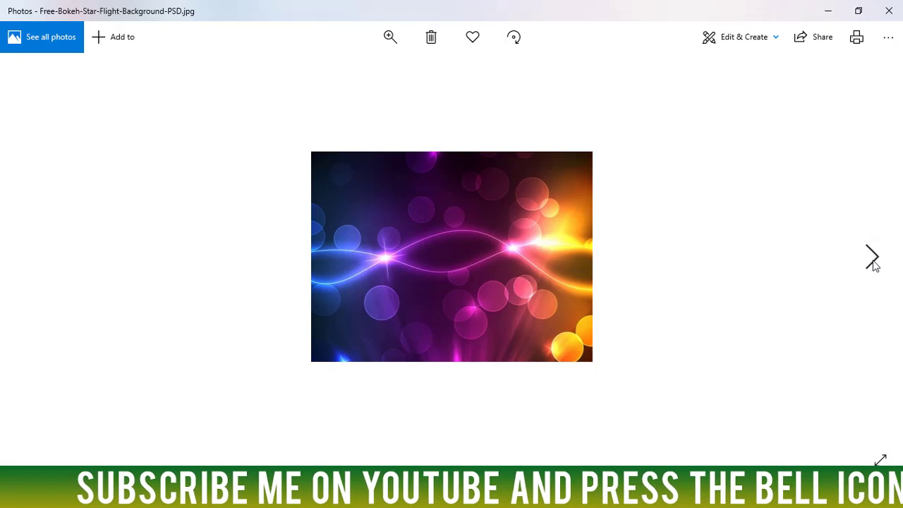
click(873, 263)
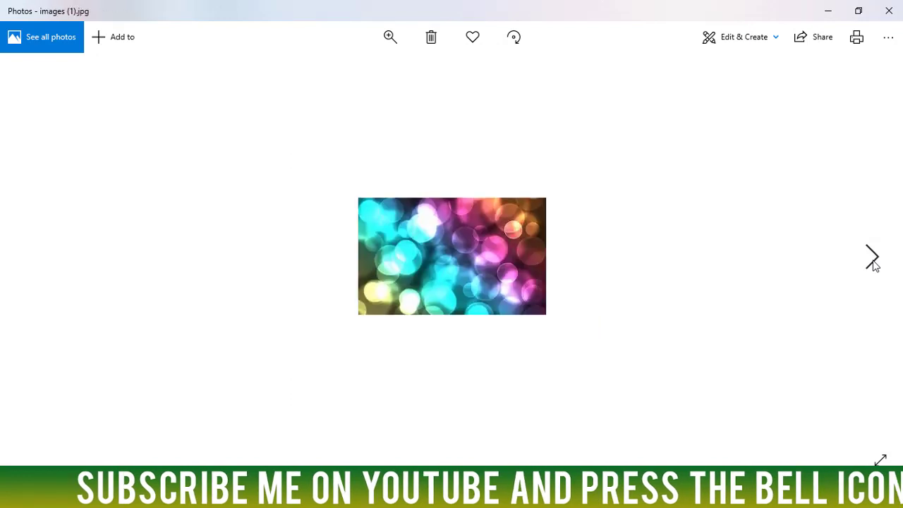
click(874, 262)
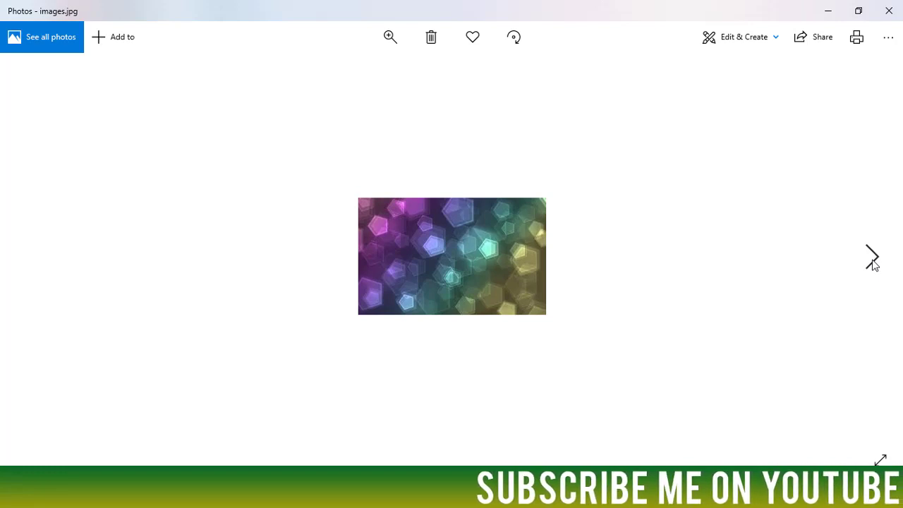
click(872, 260)
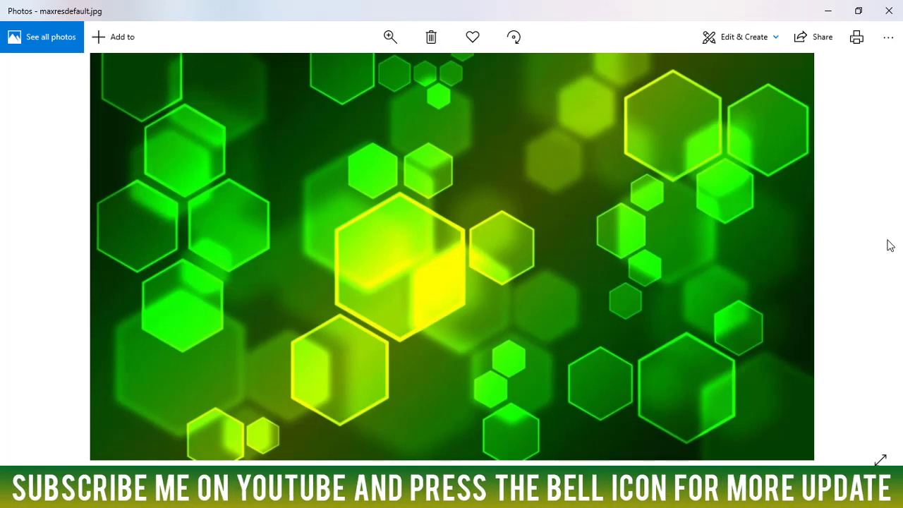
click(829, 13)
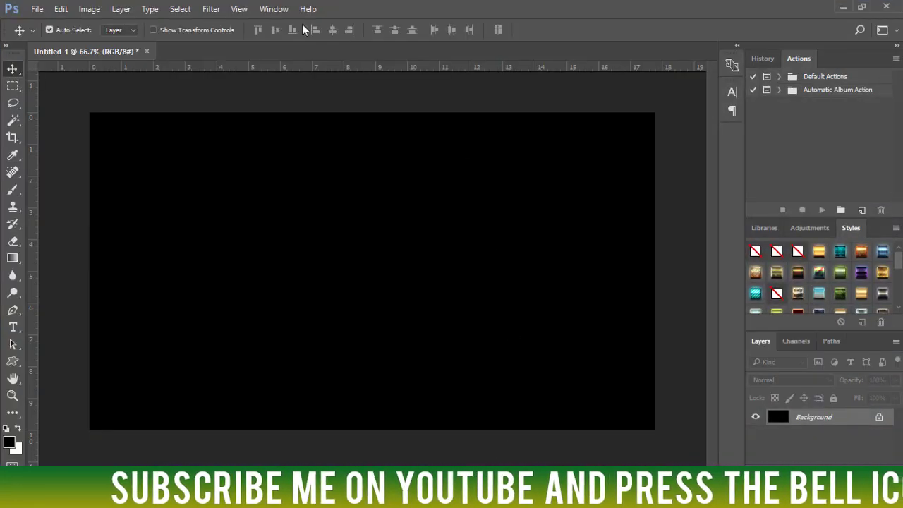
Load the Bokeh Brushes By Adobe Box Vol#10 ABR from the Desktop via Preset Manager.
click(61, 9)
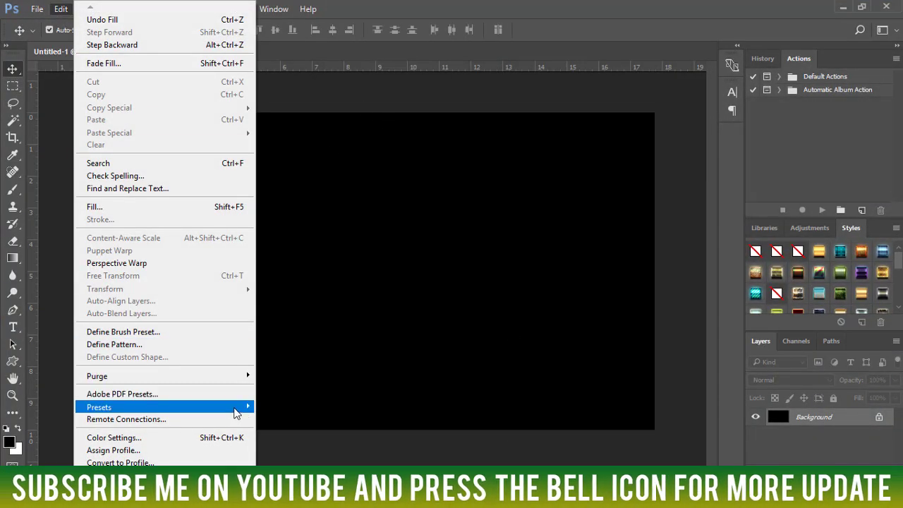
mouse_move(165, 407)
click(283, 407)
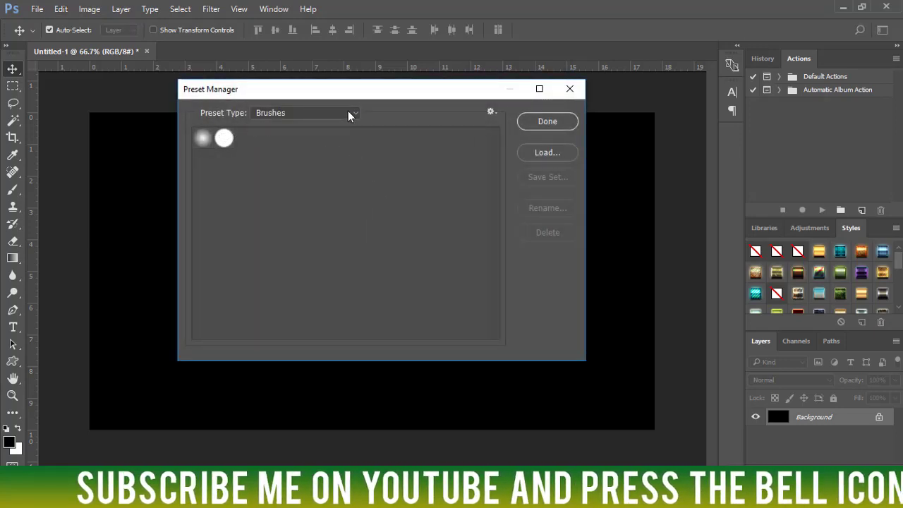
click(554, 153)
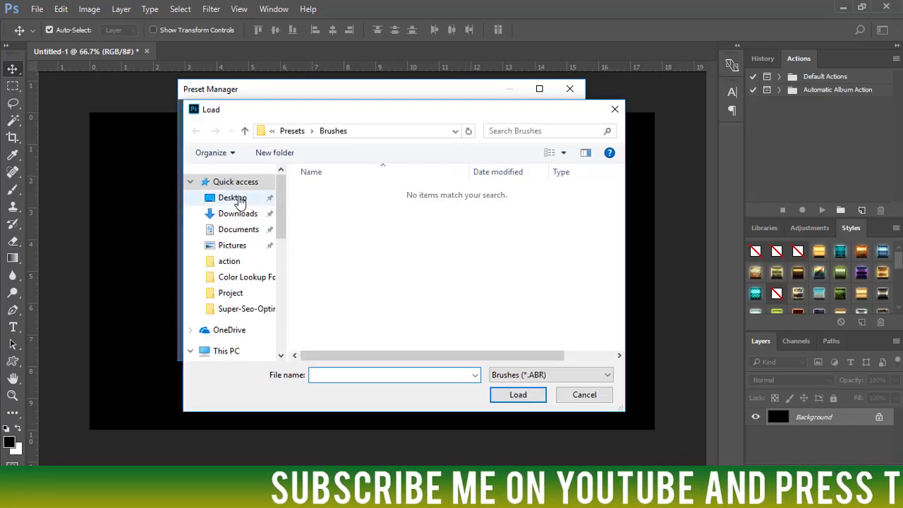
click(235, 199)
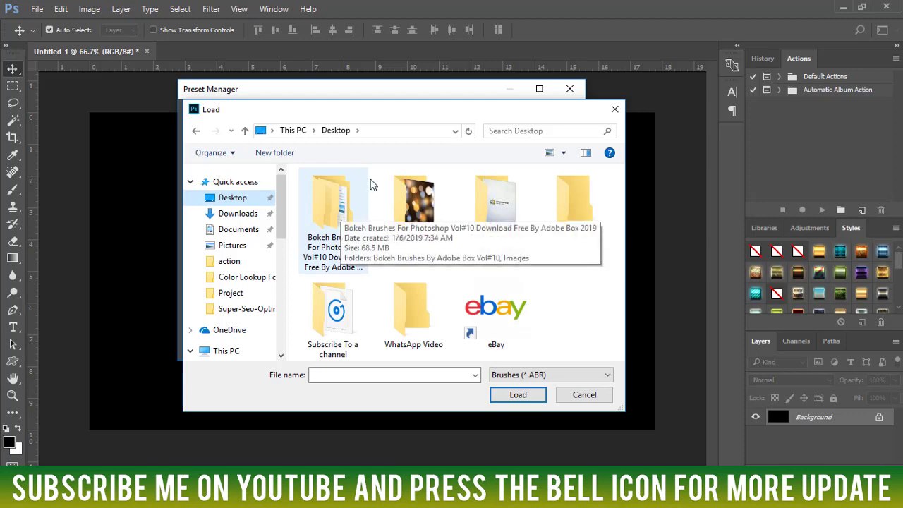
drag(356, 120, 329, 103)
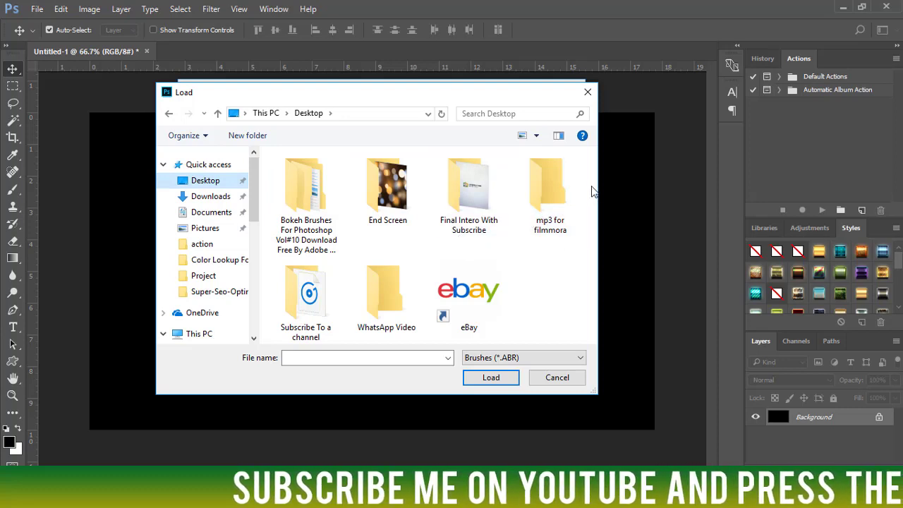
double_click(319, 208)
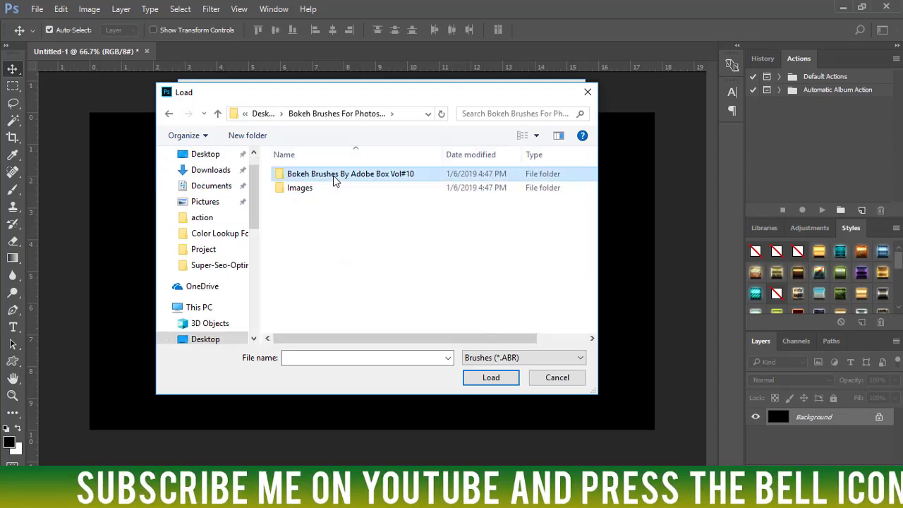
double_click(335, 177)
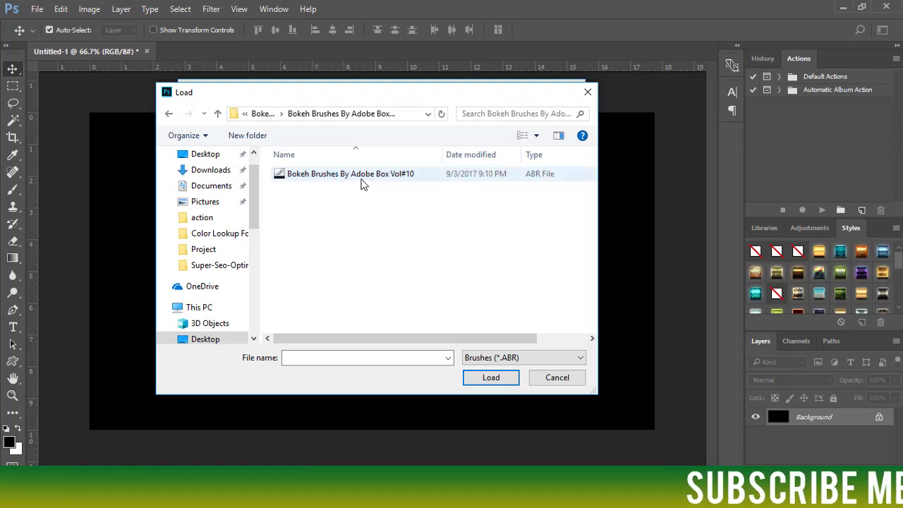
click(358, 180)
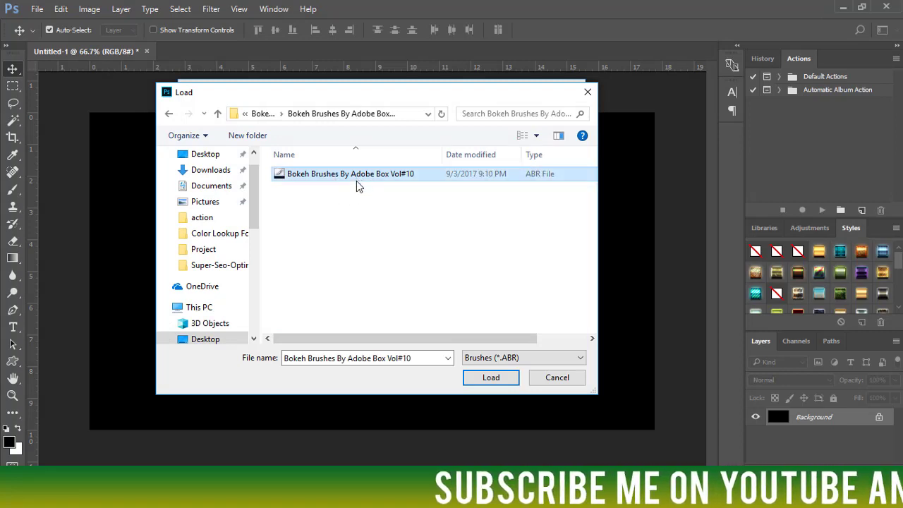
click(493, 381)
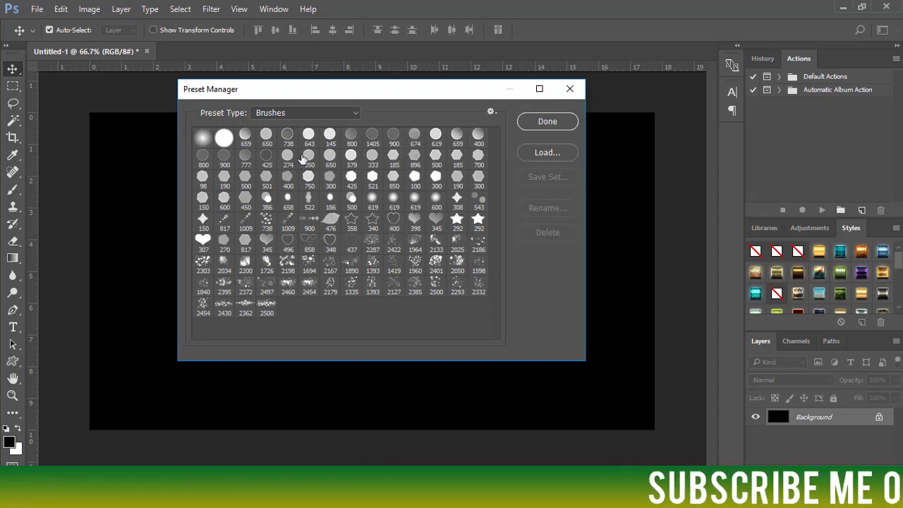
Close the Preset Manager and set the foreground colour to pink-red ff0042.
click(547, 122)
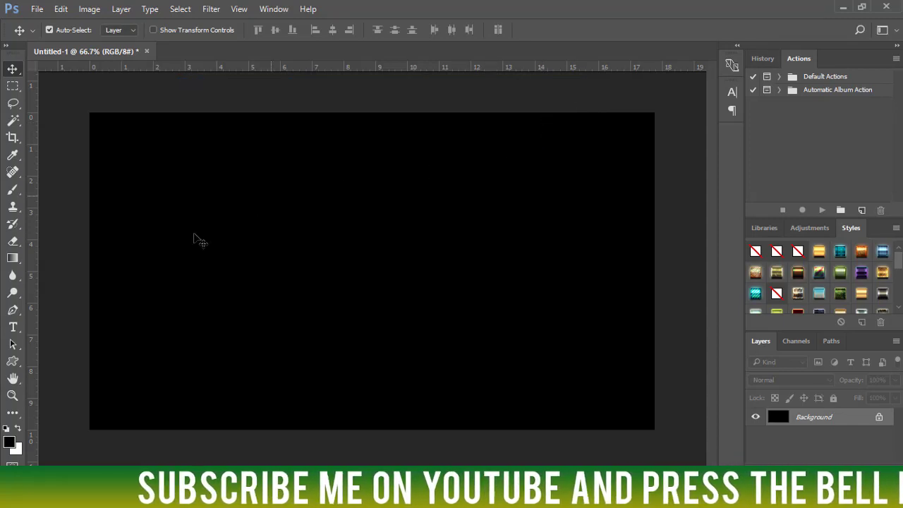
click(10, 442)
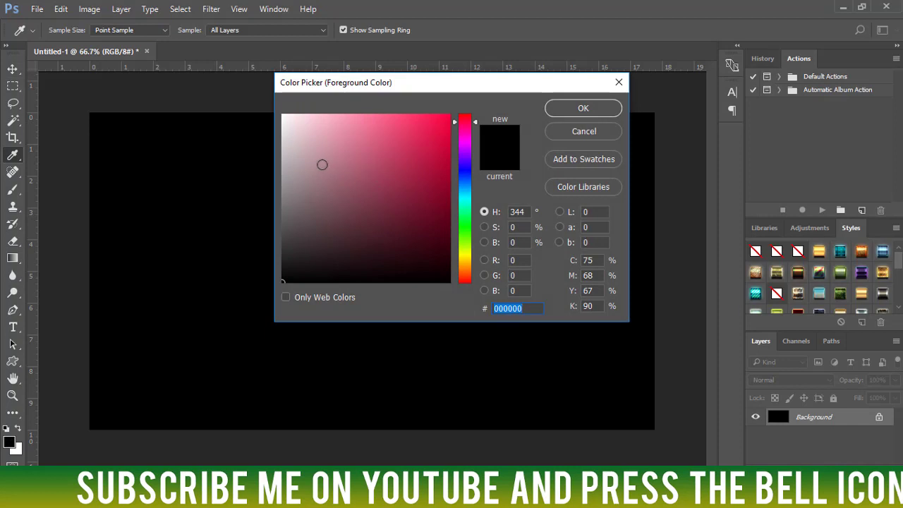
drag(369, 149, 464, 106)
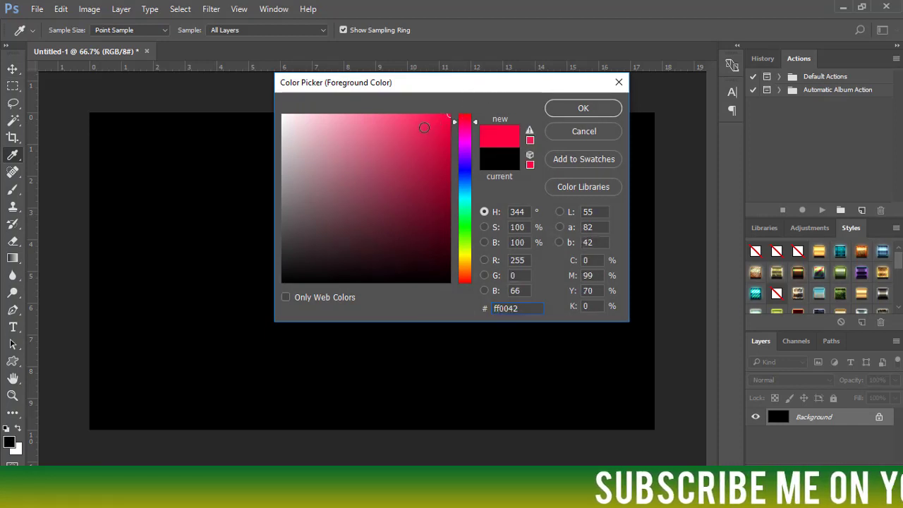
click(584, 108)
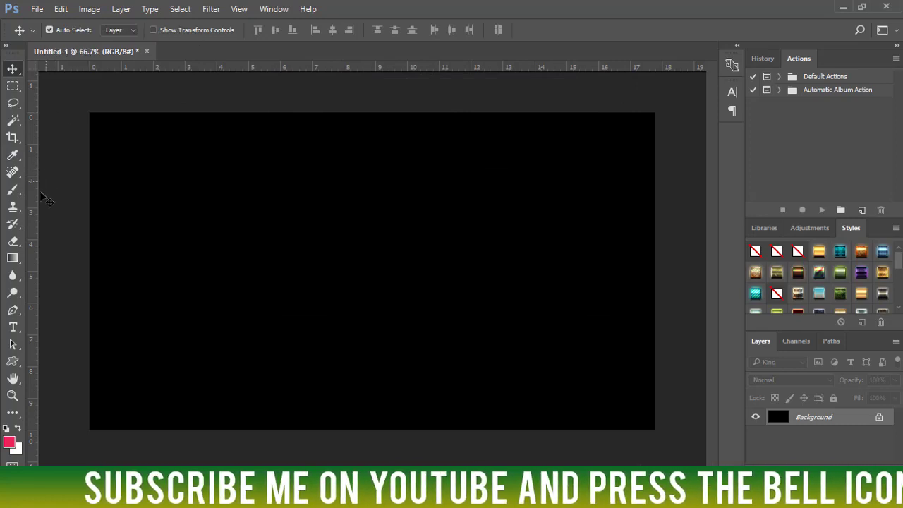
Pick the 659 px bokeh brush, shrink it to 250 px, and paint two circles top-left.
click(14, 191)
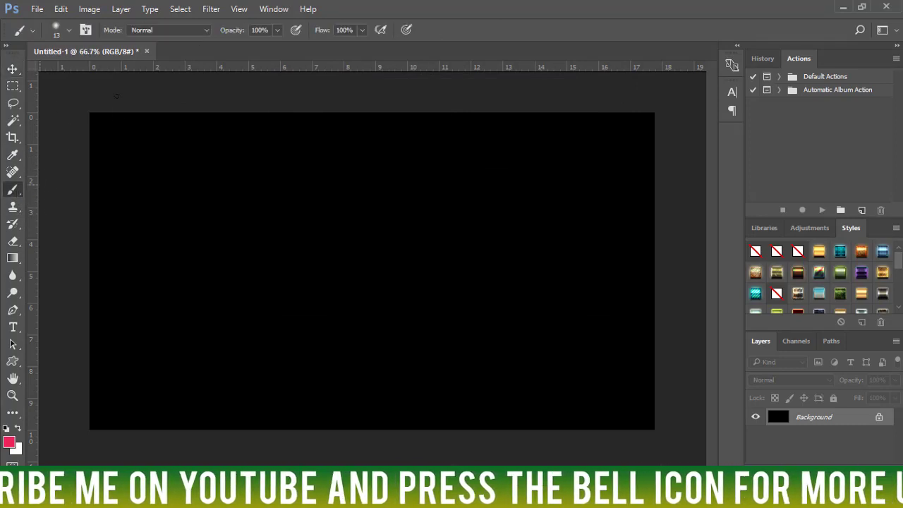
click(69, 30)
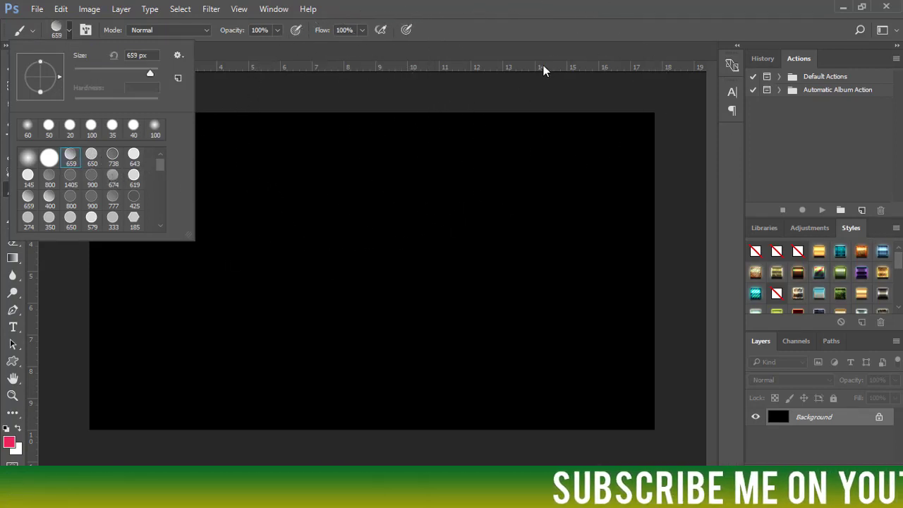
click(538, 33)
key(shift+Up)
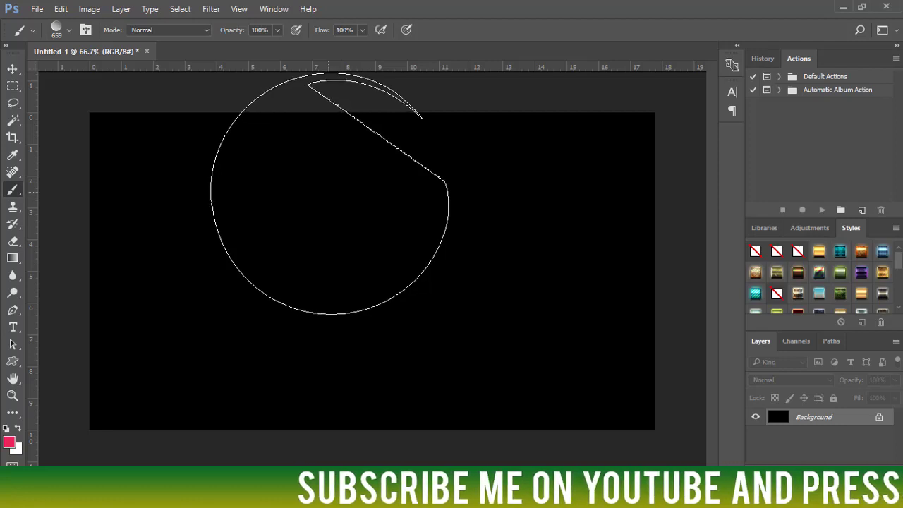
key(bracketleft)
key(bracketleft)
key(bracketleft)
key(bracketleft)
key(bracketleft)
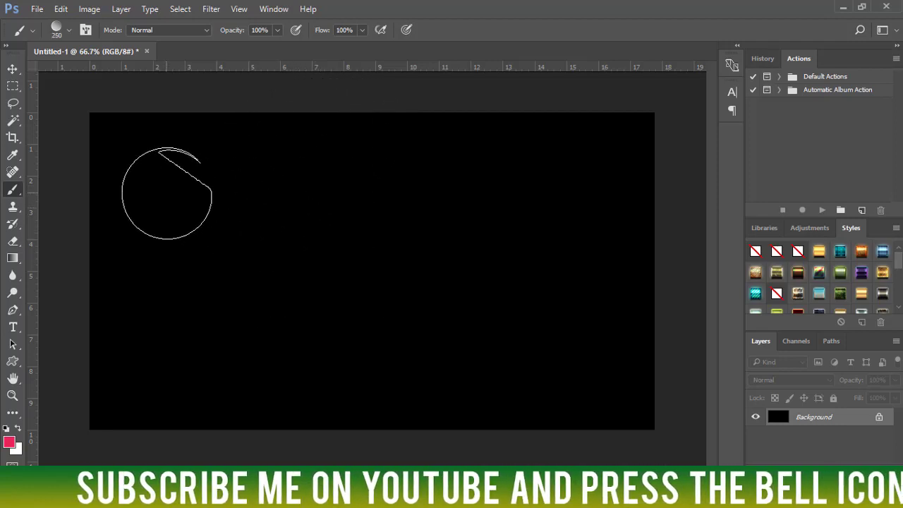
click(264, 111)
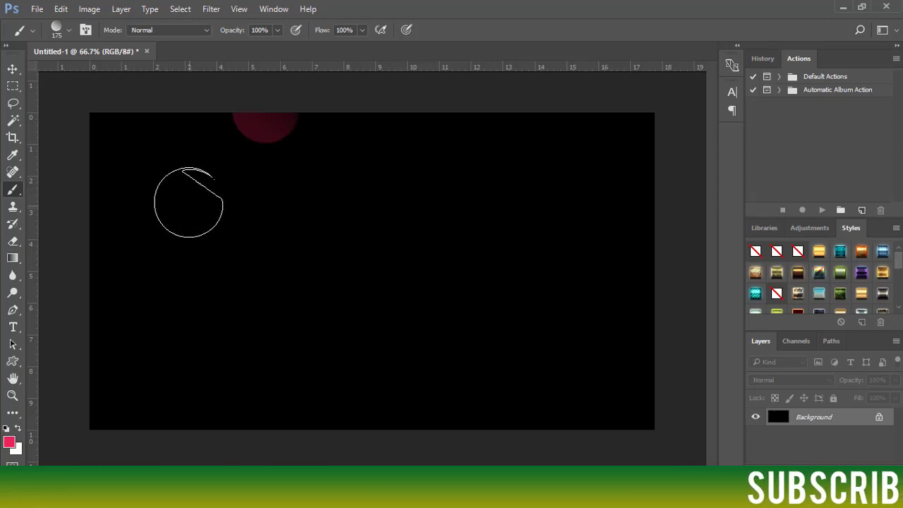
click(182, 195)
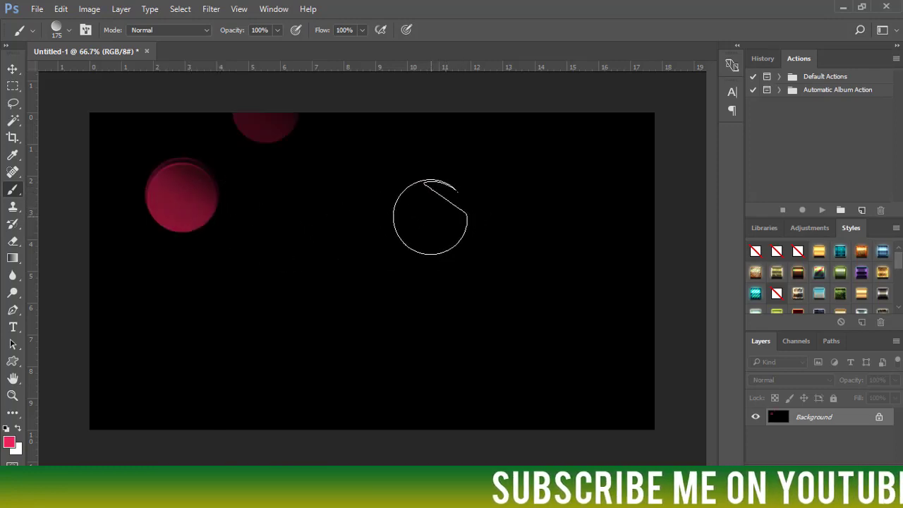
Select the 185 px hexagon bokeh brush from the brush presets.
click(68, 29)
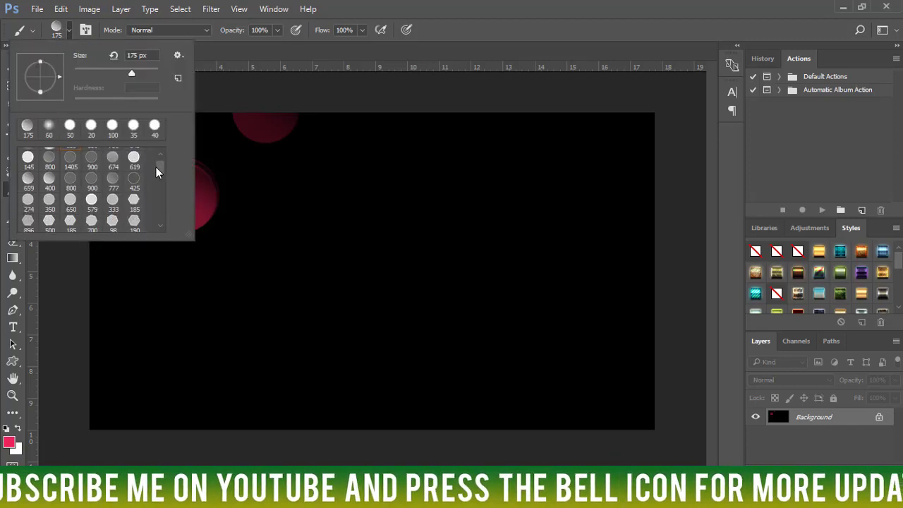
scroll(156, 177, down, 3)
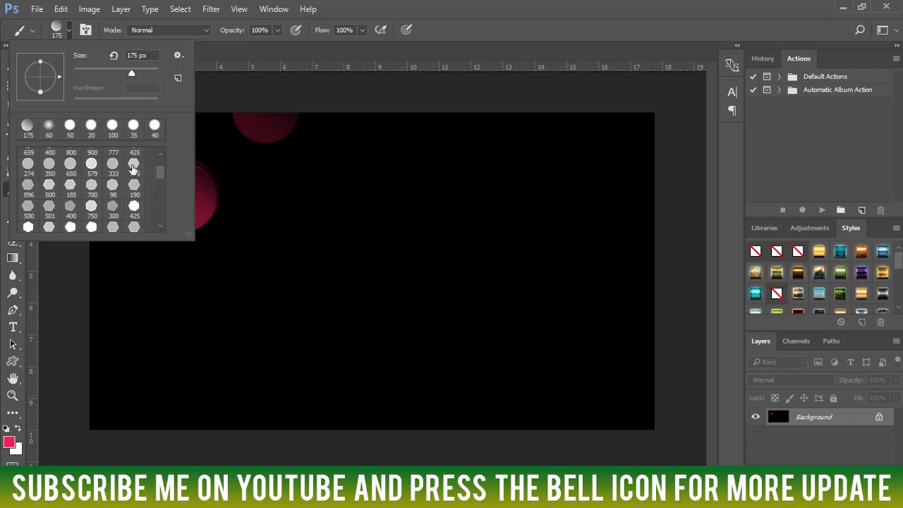
click(134, 167)
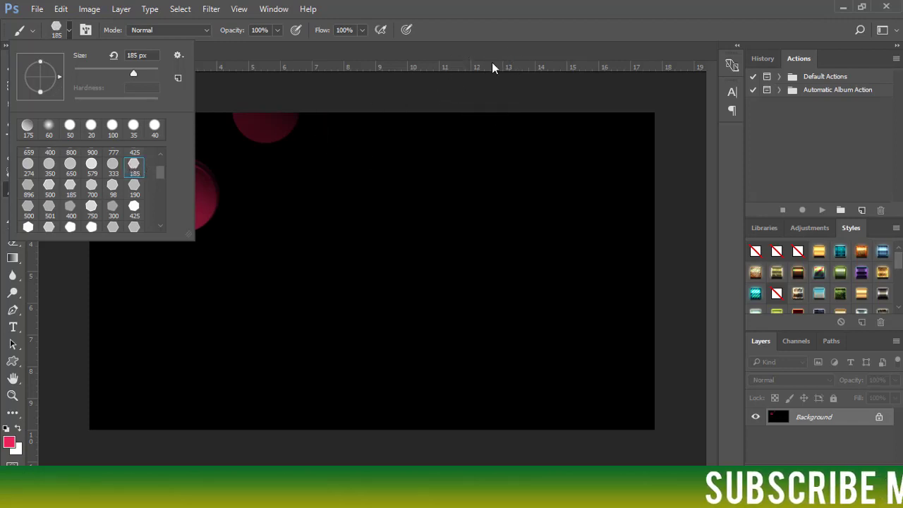
click(497, 31)
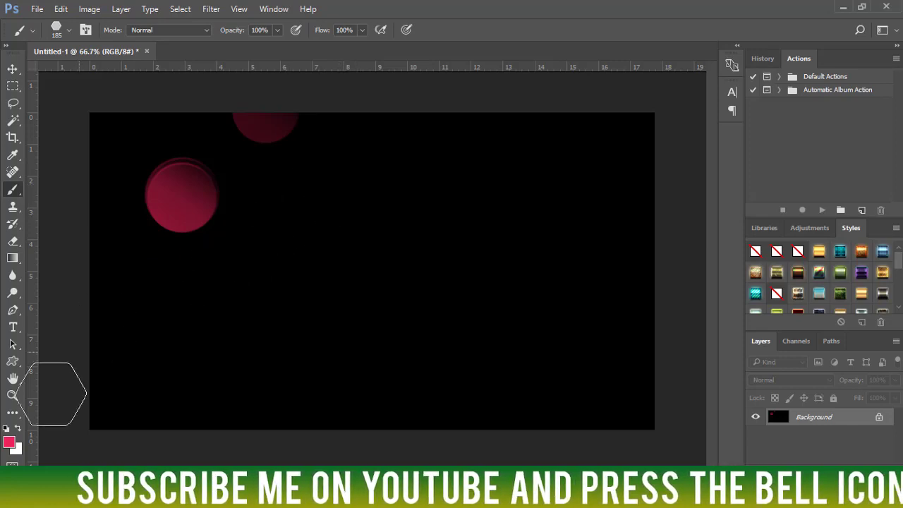
Set the foreground to cyan and stamp a faint and a bright hexagon beside the red circles.
click(7, 442)
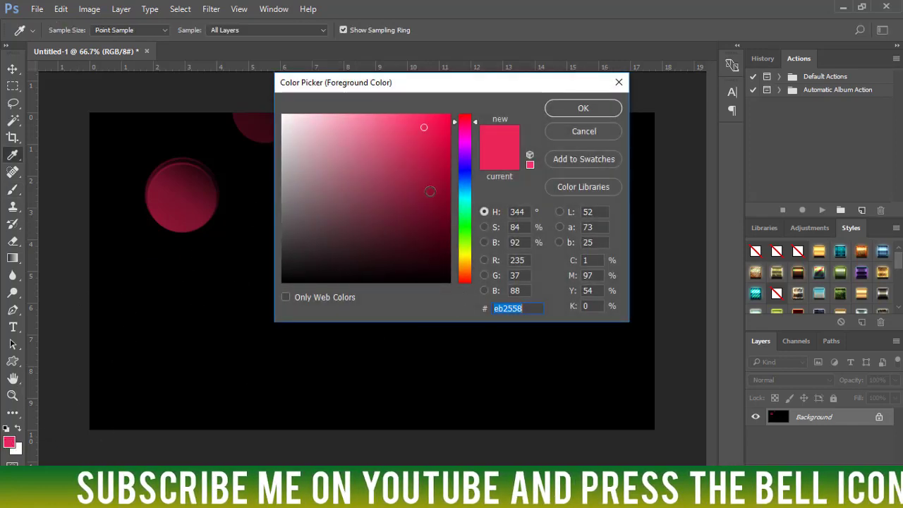
click(465, 203)
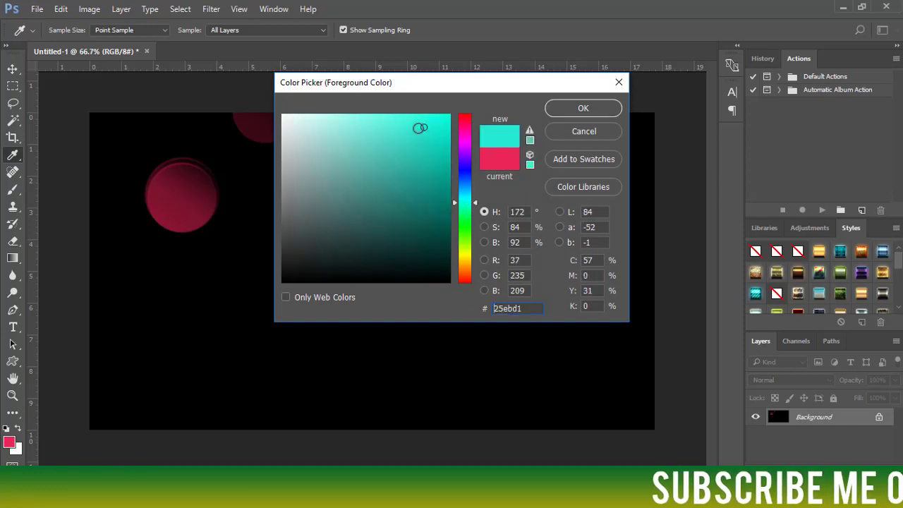
click(583, 109)
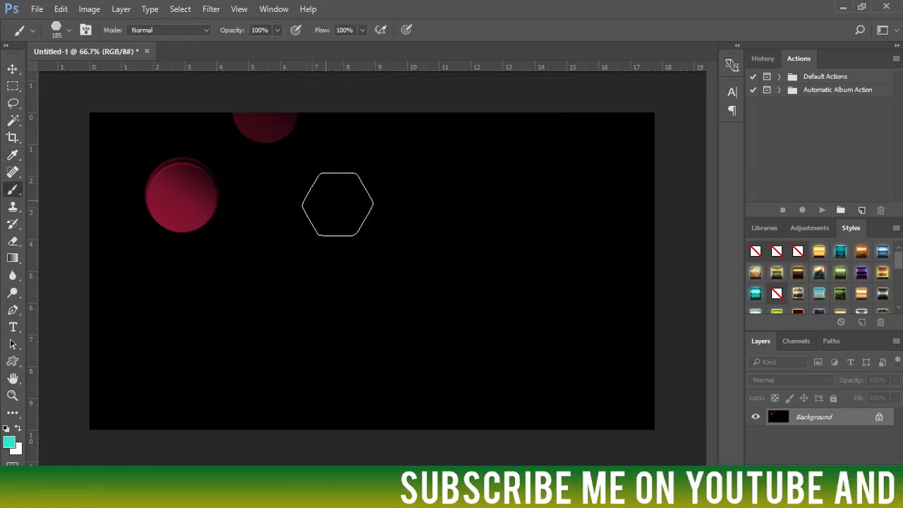
click(323, 201)
click(387, 198)
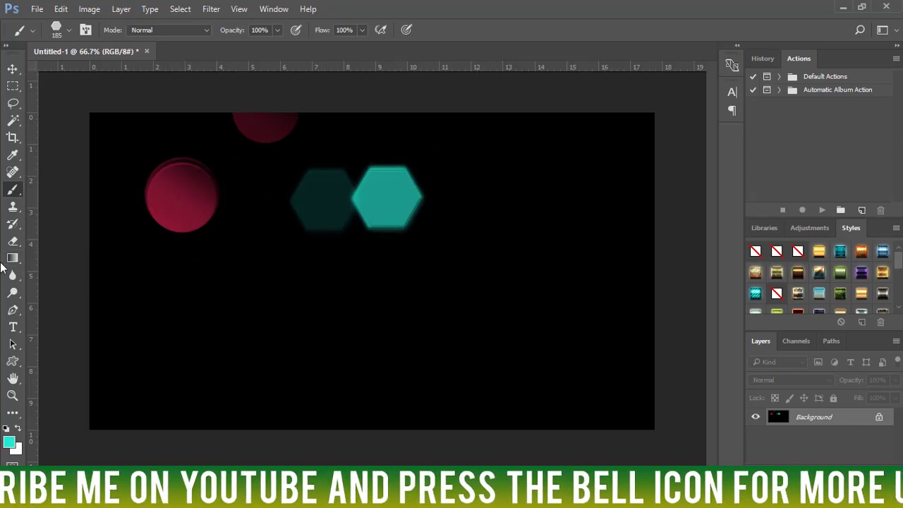
Switch to a round bokeh brush tip and shrink it to 250 px.
click(67, 28)
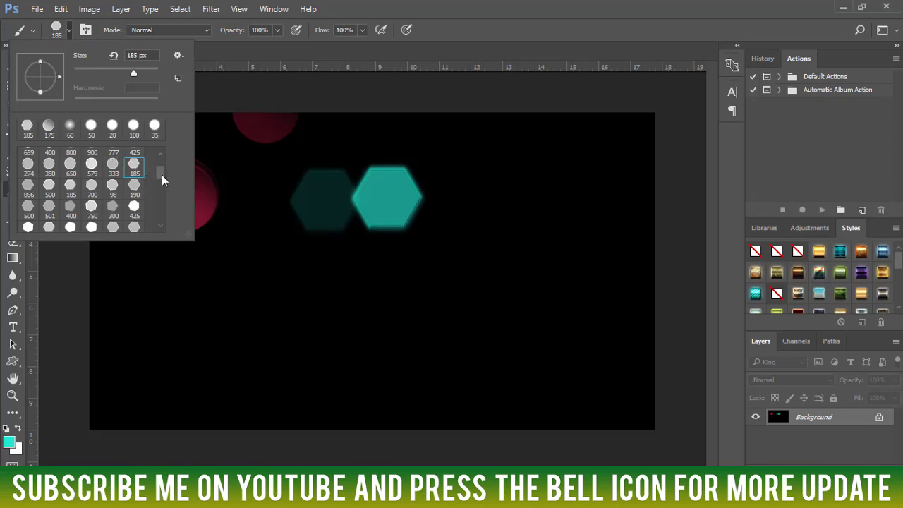
drag(161, 180, 160, 190)
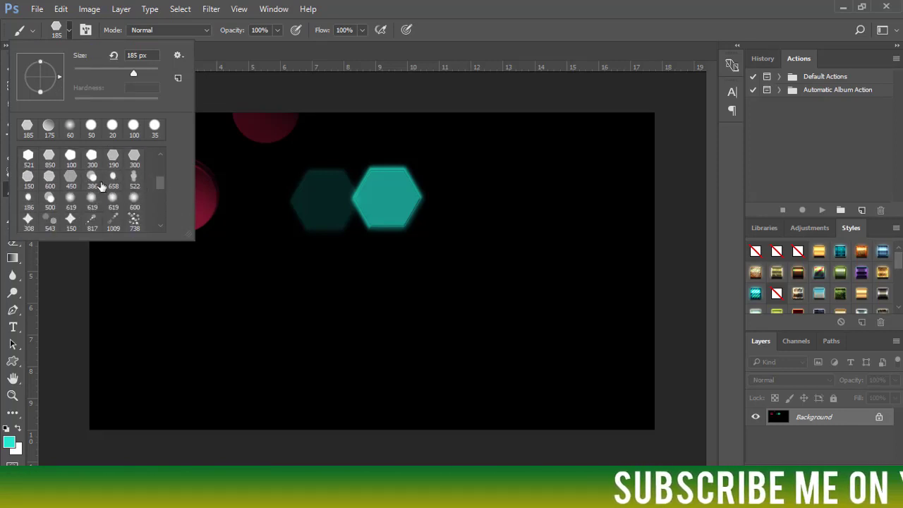
click(450, 67)
key(bracketleft)
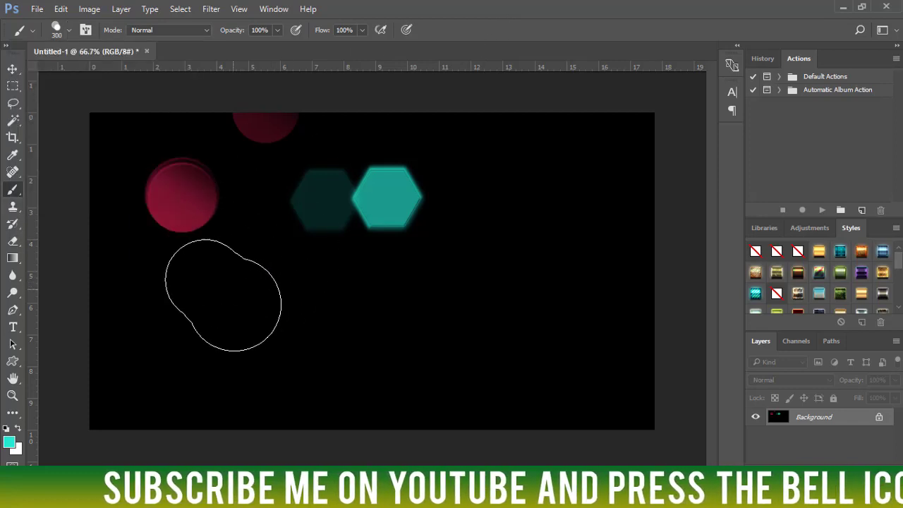
key(bracketleft)
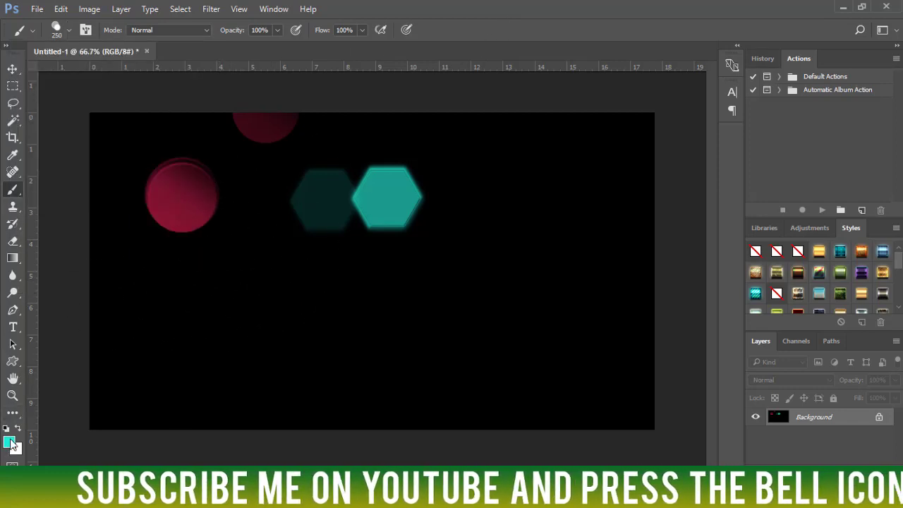
Set the foreground to green and paint two overlapping bokeh circles right of the hexagons.
click(9, 442)
click(462, 229)
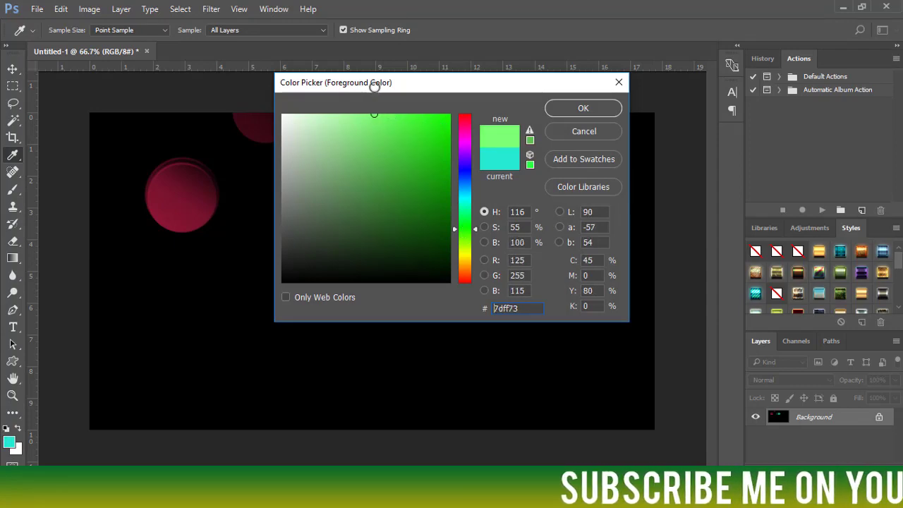
click(554, 108)
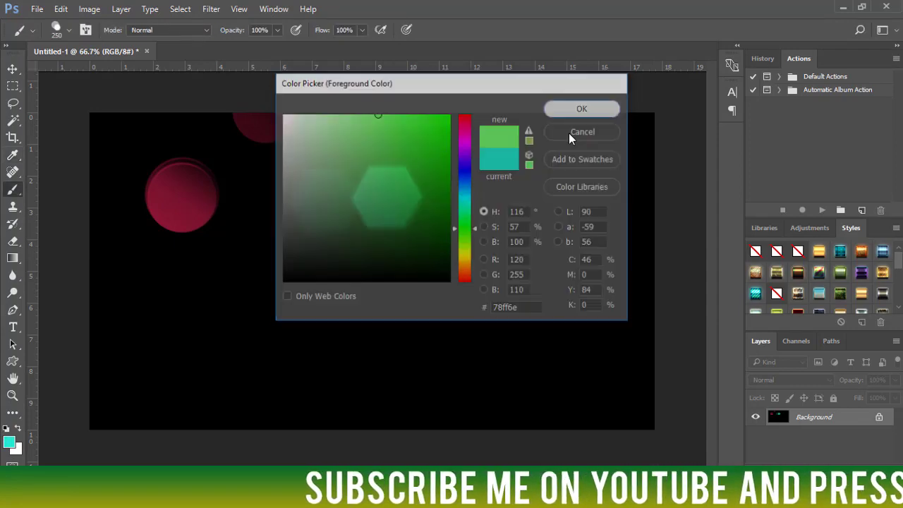
click(467, 166)
click(490, 188)
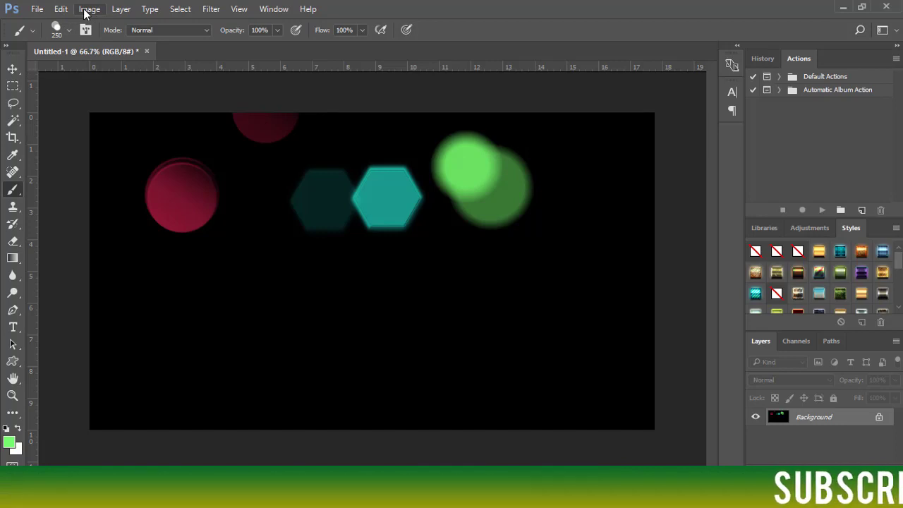
click(84, 13)
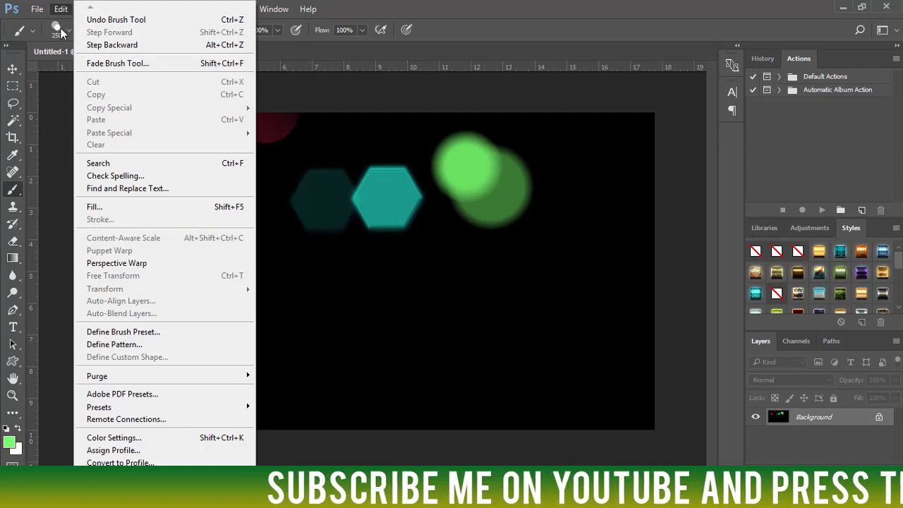
Select the 522 px brush tip and set the foreground colour to pale yellow.
click(61, 30)
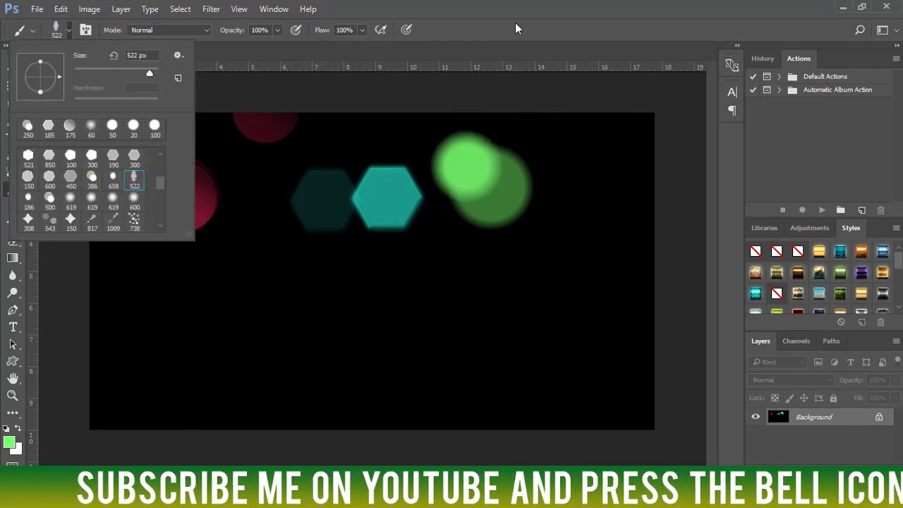
key(Return)
click(10, 443)
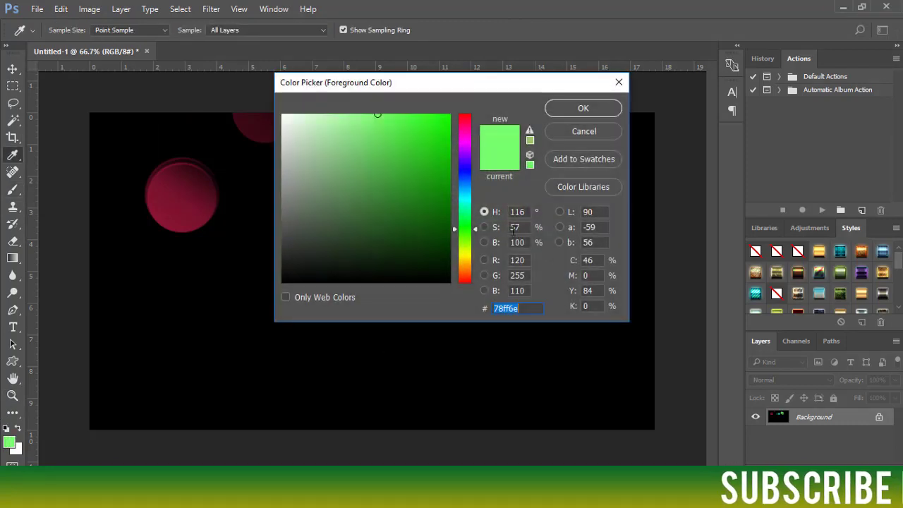
click(465, 259)
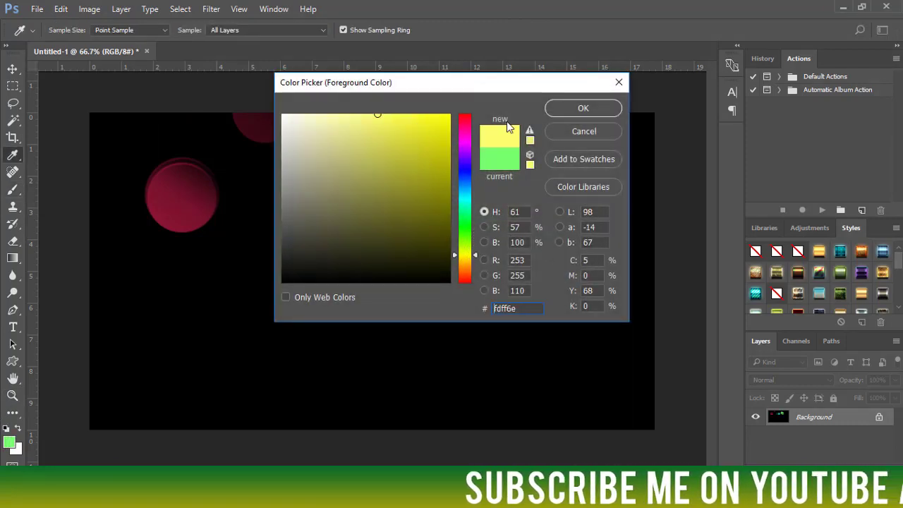
click(557, 111)
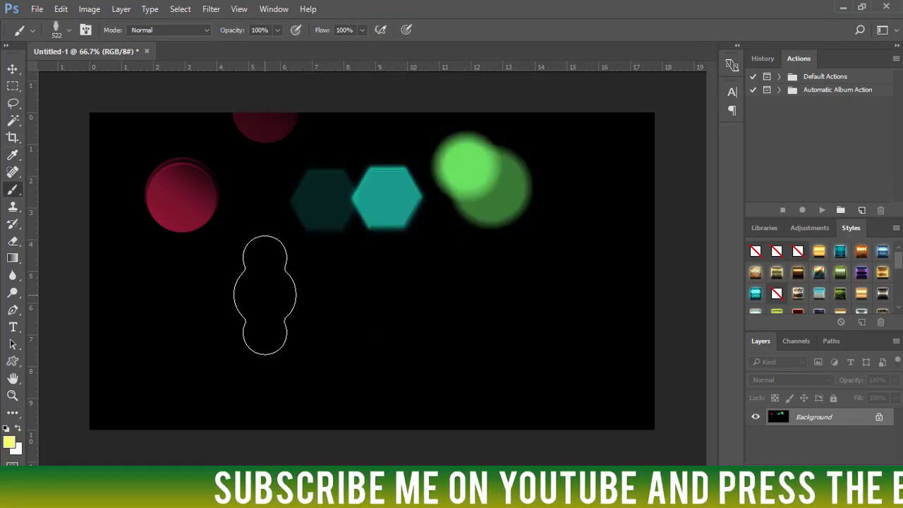
Paint faint yellow bokeh blobs across the lower-left canvas, then enlarge the tip.
drag(134, 349, 191, 293)
click(248, 293)
key(])
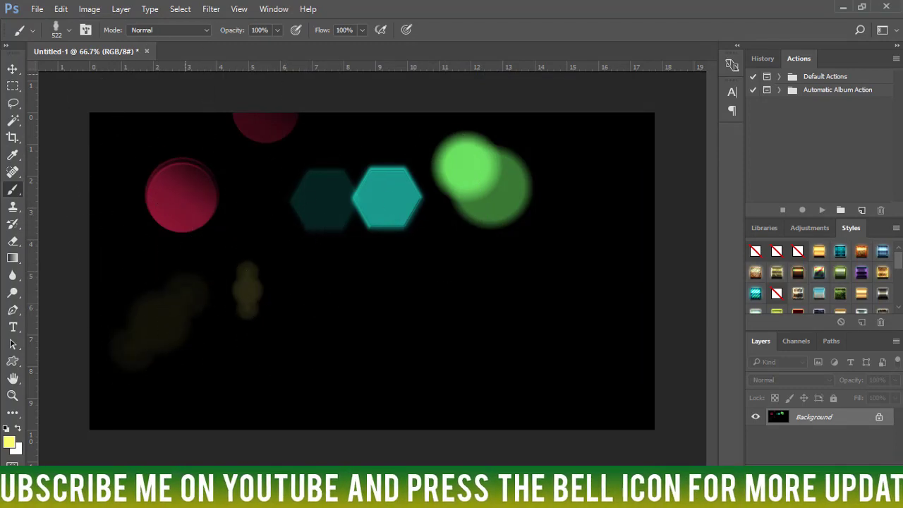
click(67, 34)
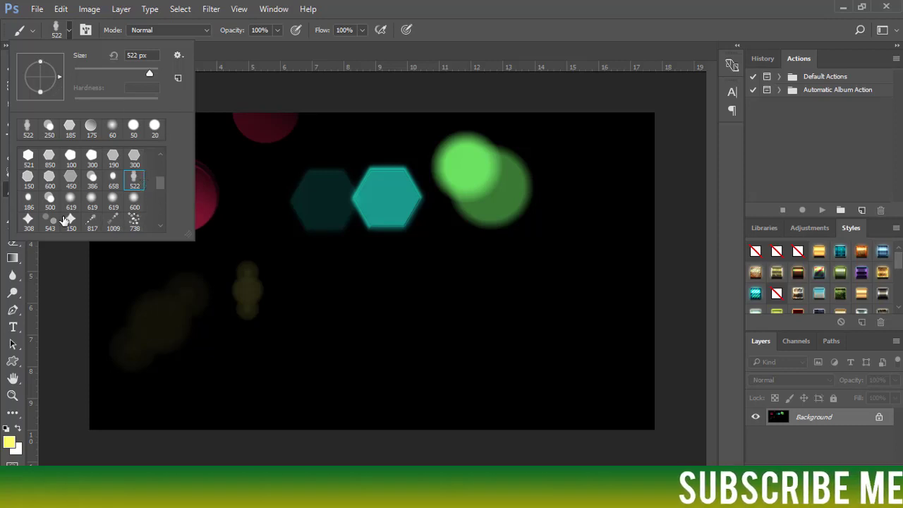
Set the 308 px star tip in orange and stamp stars at the top and lower left.
click(29, 221)
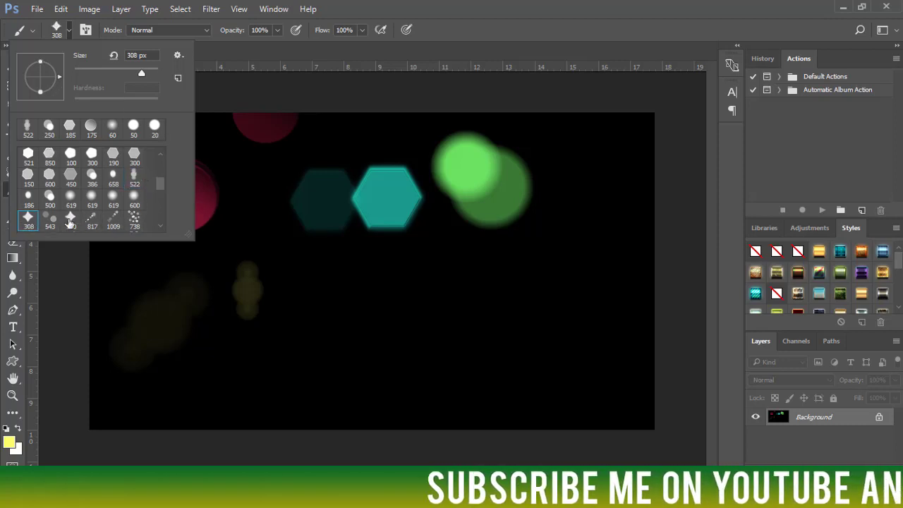
click(546, 10)
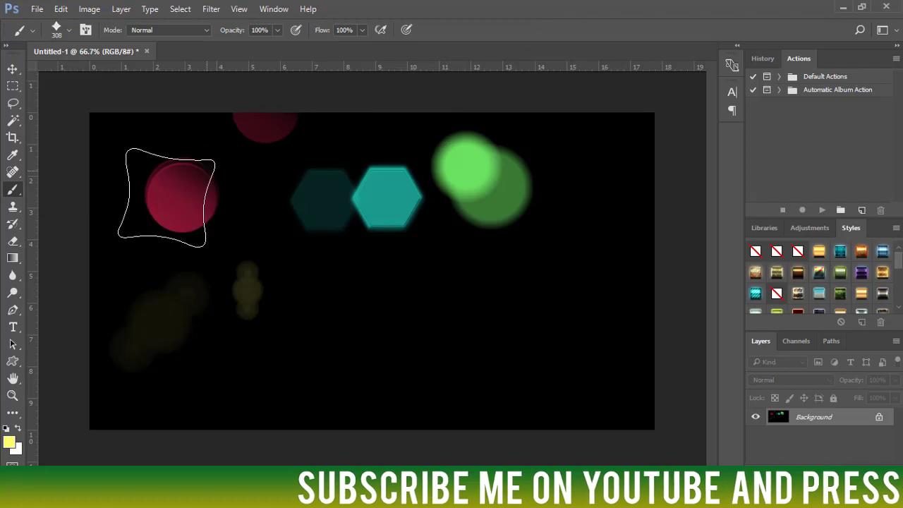
click(10, 441)
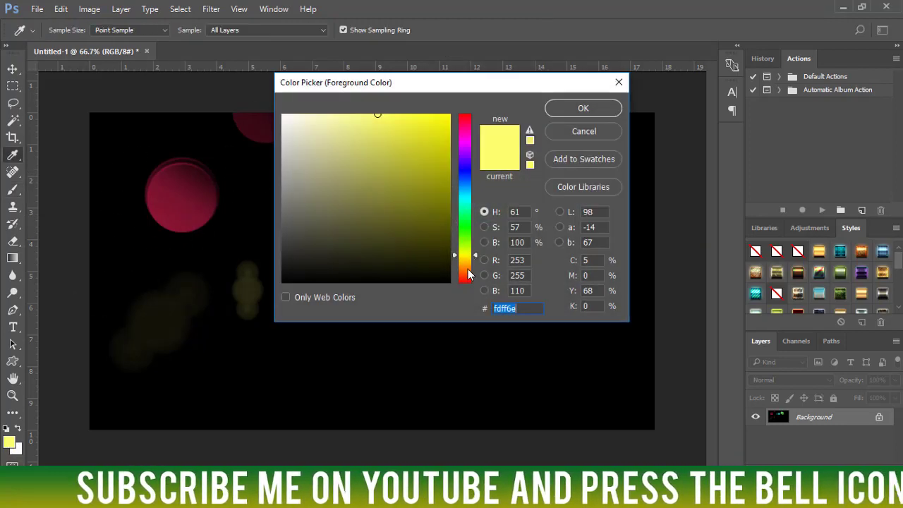
click(468, 269)
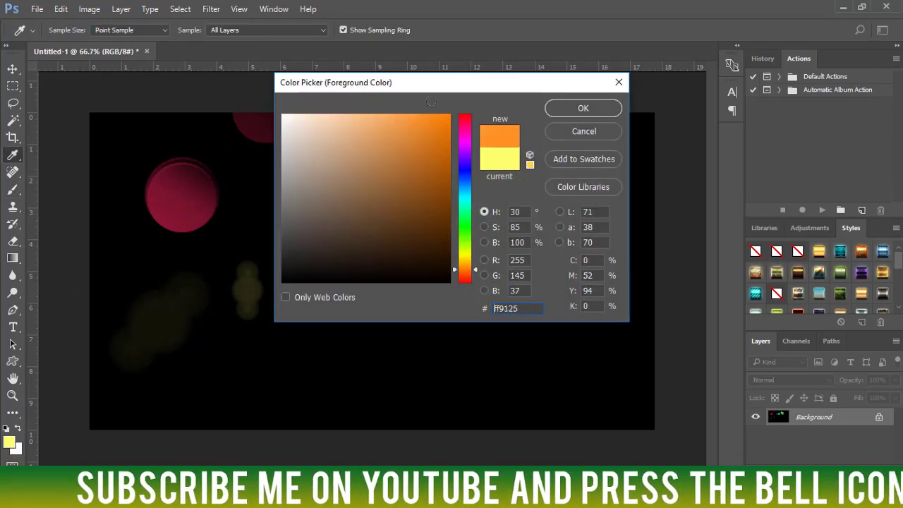
click(585, 108)
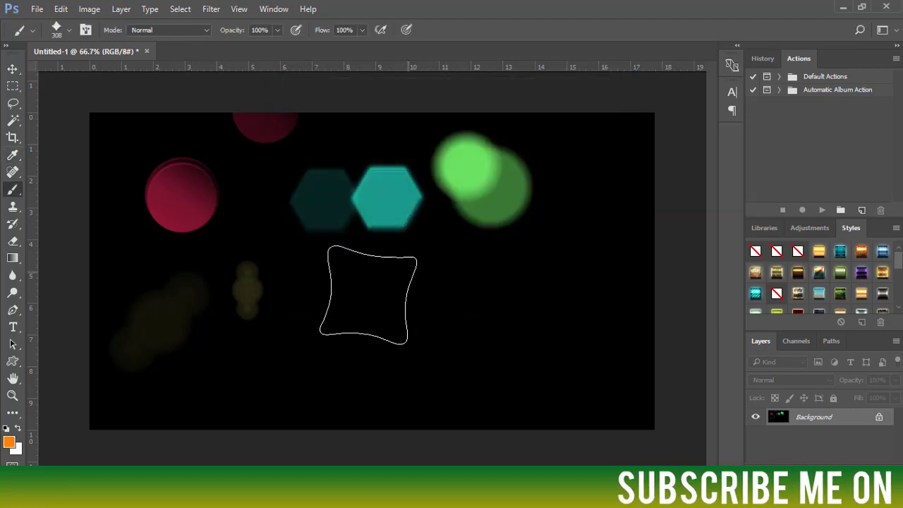
click(267, 151)
click(318, 340)
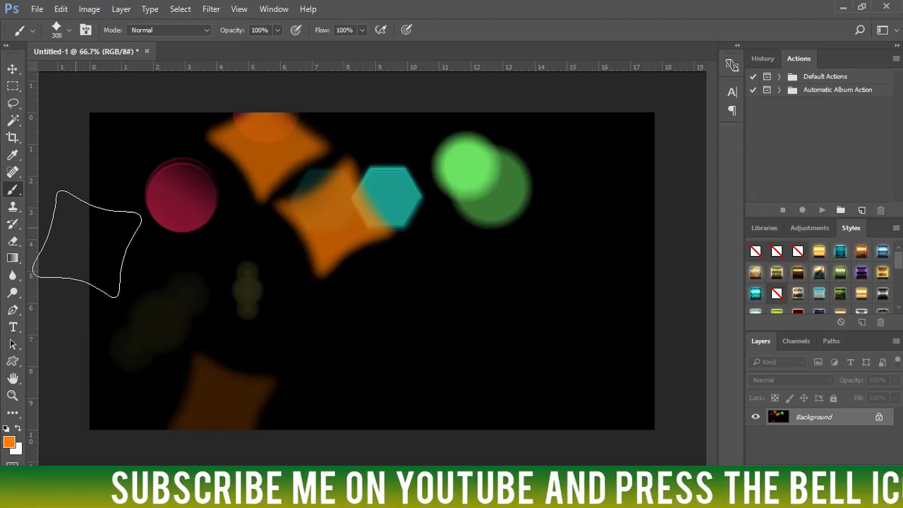
Paint a vertical trail of light orange scattered bokeh specks down the middle of the canvas.
click(68, 29)
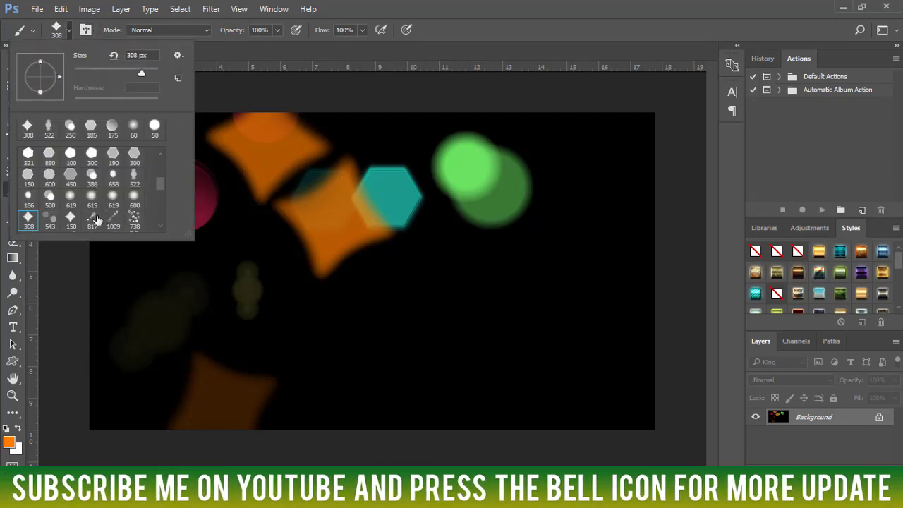
click(538, 14)
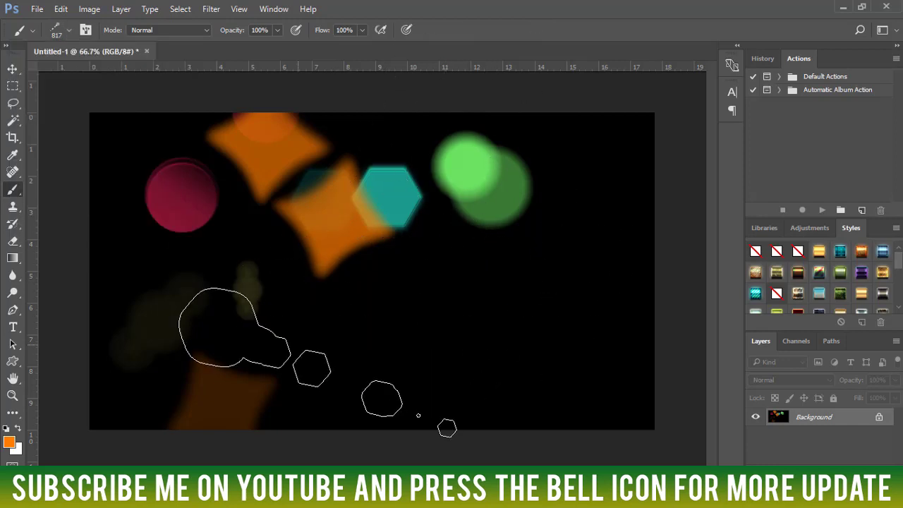
click(10, 442)
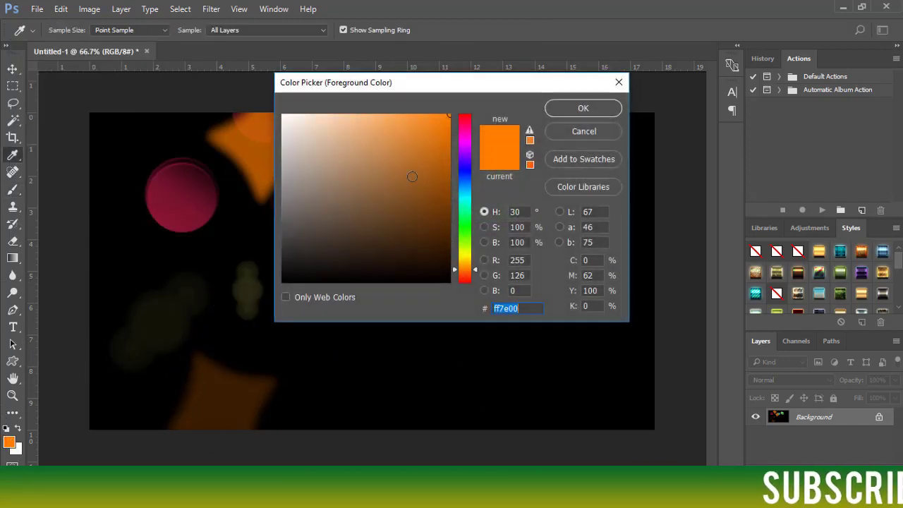
click(596, 111)
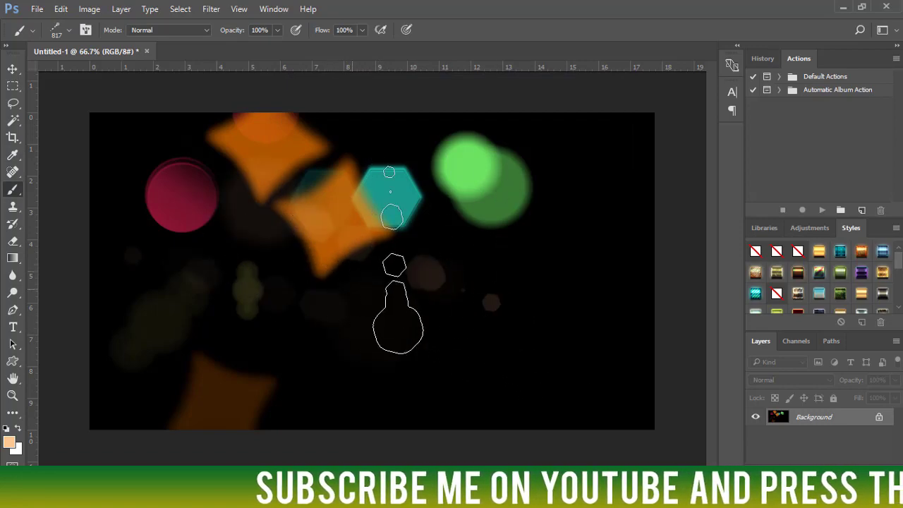
click(561, 220)
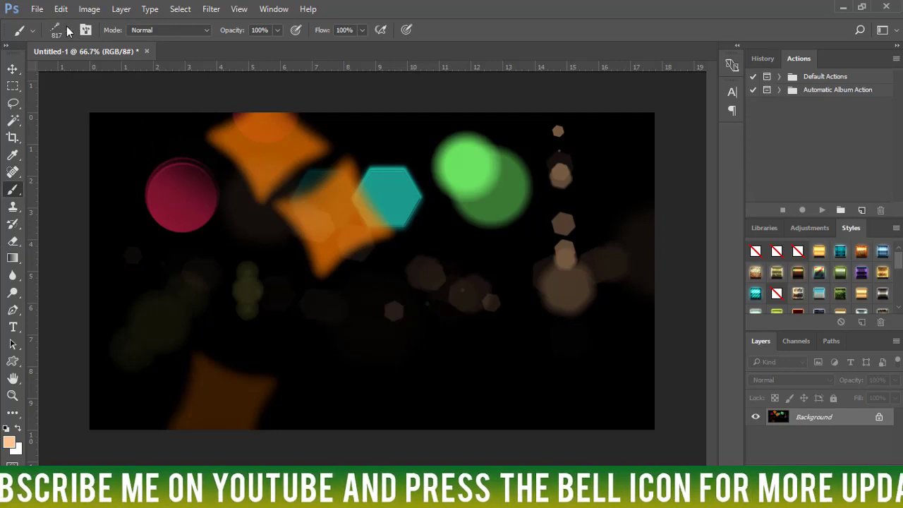
click(71, 30)
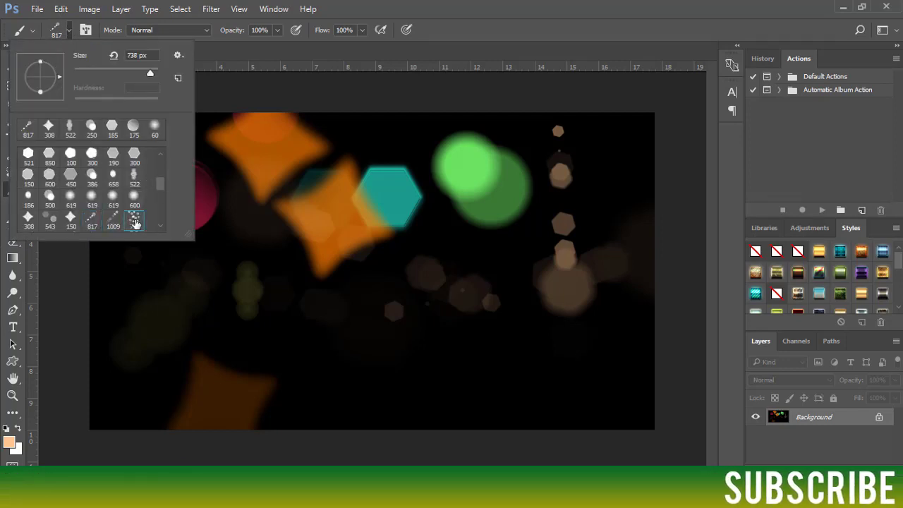
Set the scattered bokeh brush to 300 px in red ff3918 and stamp circles lower middle.
click(558, 30)
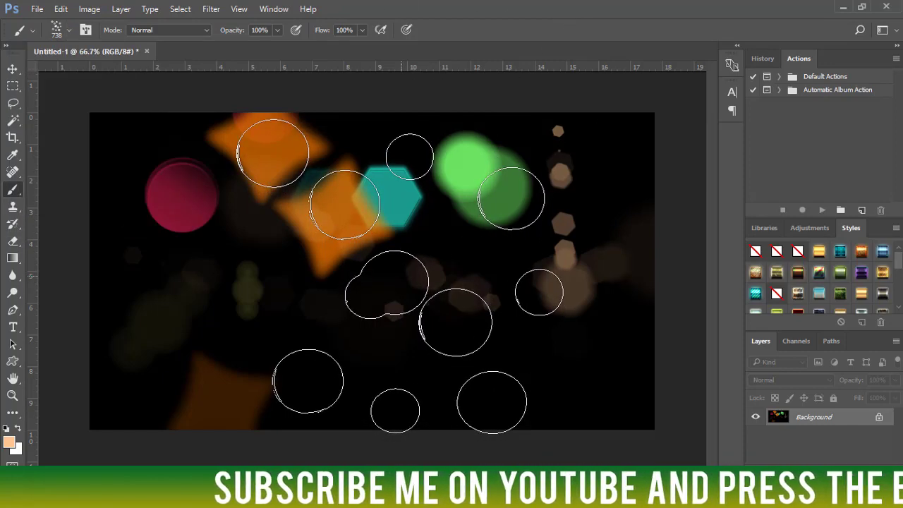
key(bracketleft)
key(bracketleft)
key(bracketleft)
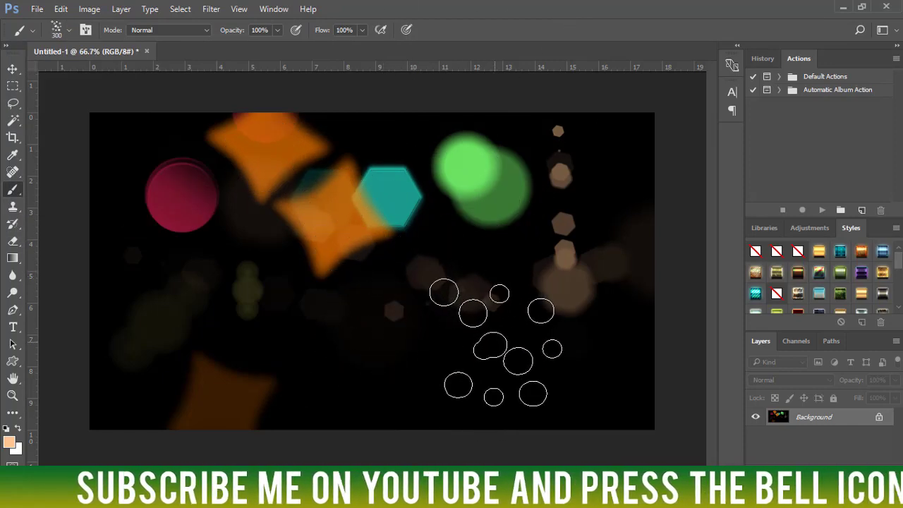
click(10, 442)
click(461, 279)
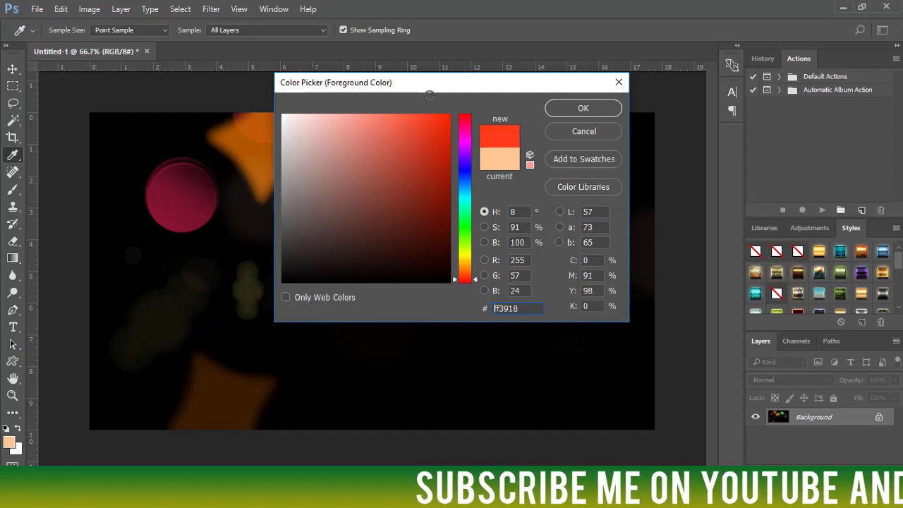
drag(453, 93, 429, 98)
click(582, 108)
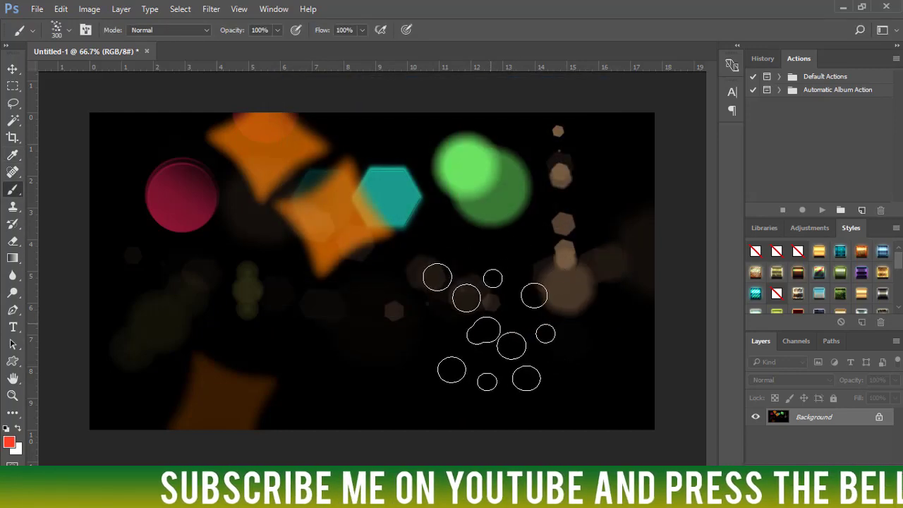
click(406, 344)
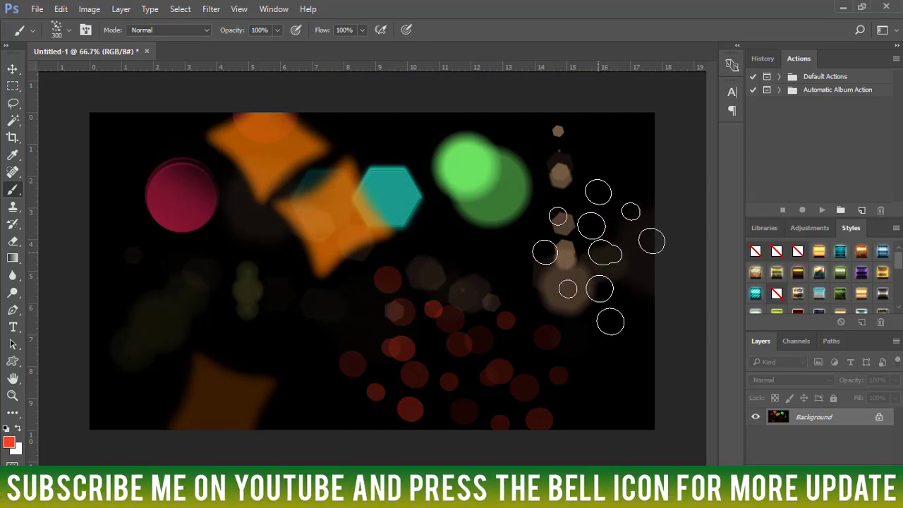
click(67, 29)
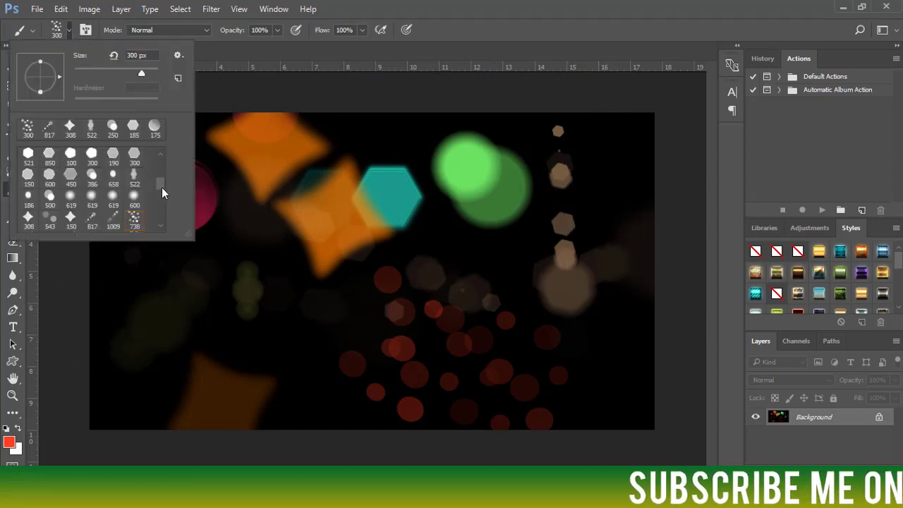
Select the 398 px heart-shaped bokeh brush from the presets.
scroll(161, 187, down, 1)
scroll(161, 185, down, 1)
scroll(161, 187, down, 1)
scroll(161, 190, down, 1)
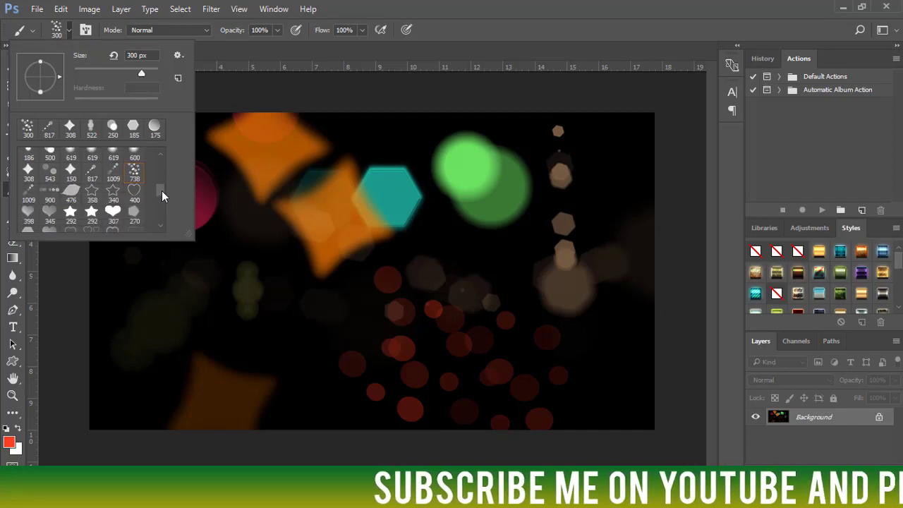
scroll(162, 190, down, 2)
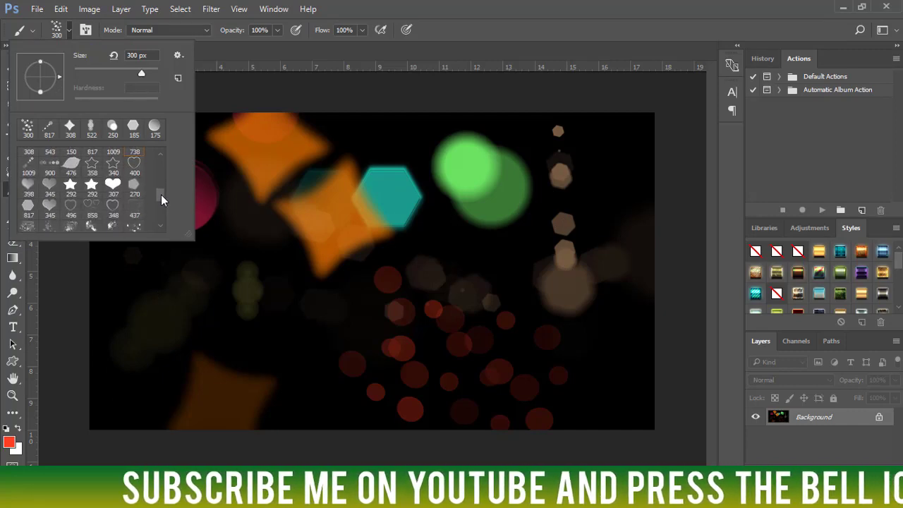
scroll(160, 195, down, 1)
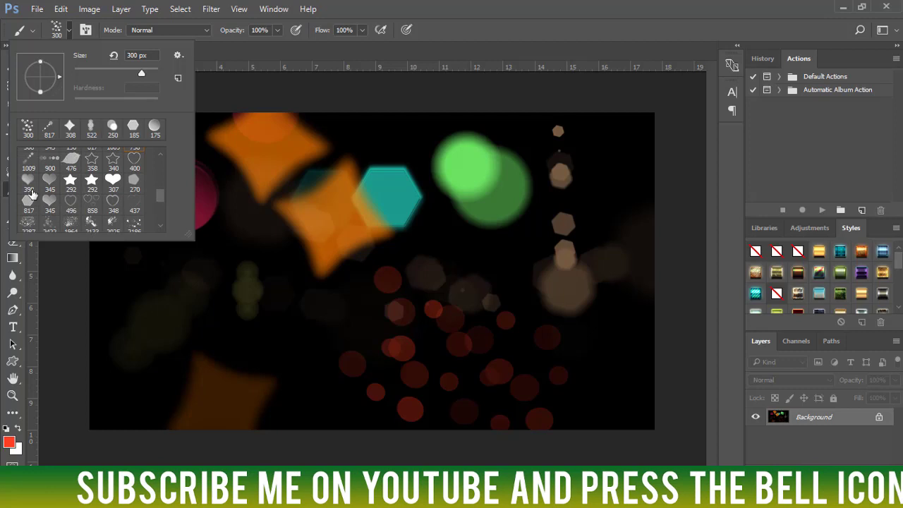
click(524, 17)
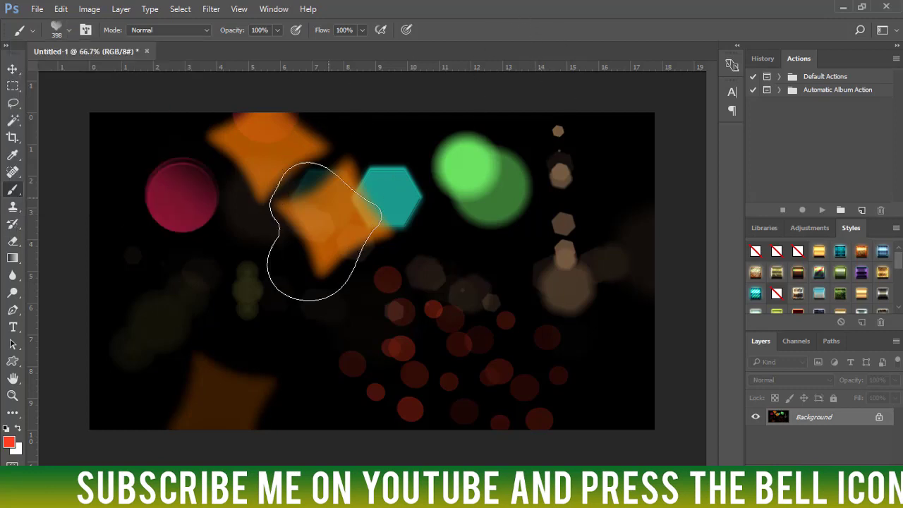
click(71, 29)
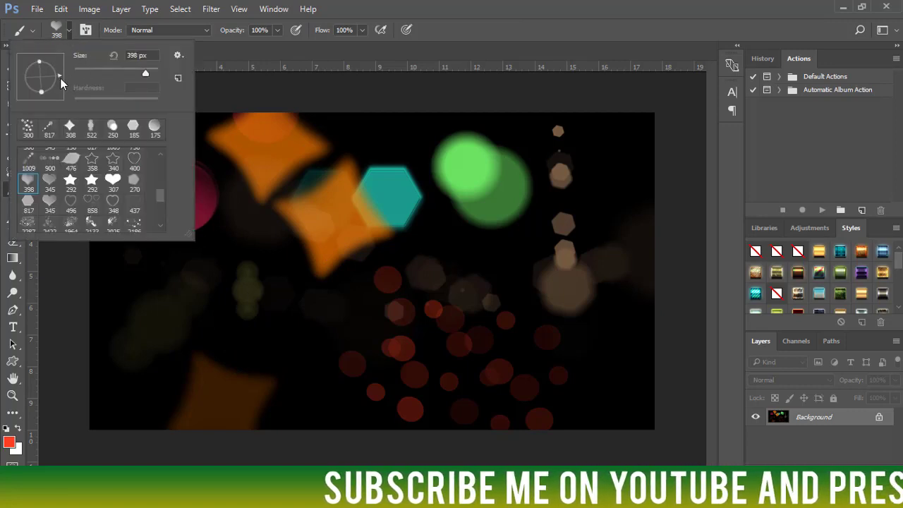
click(528, 8)
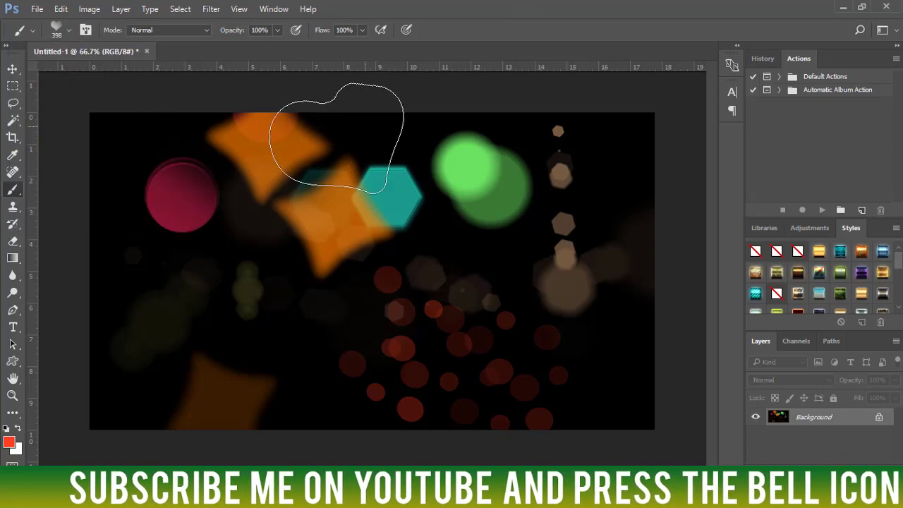
Set the foreground to pure red ff2020 and stamp two hearts over the orange shapes.
click(10, 441)
click(466, 114)
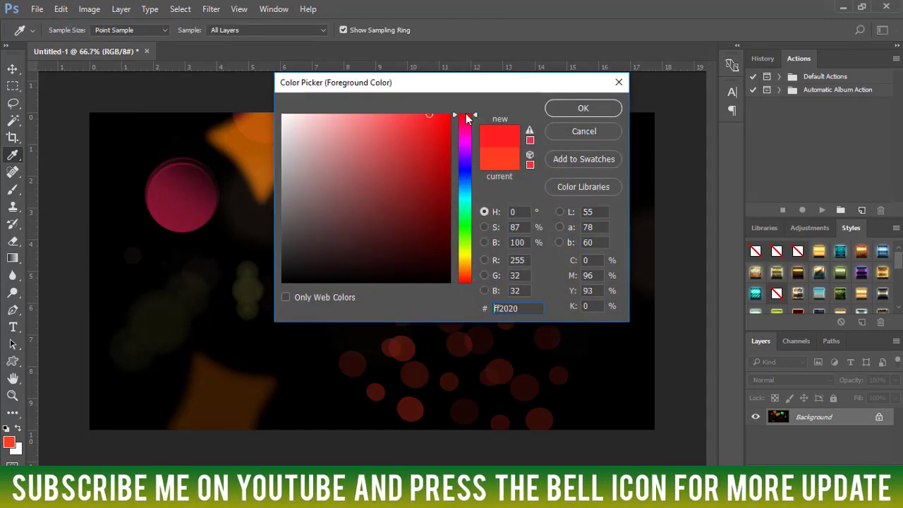
click(569, 109)
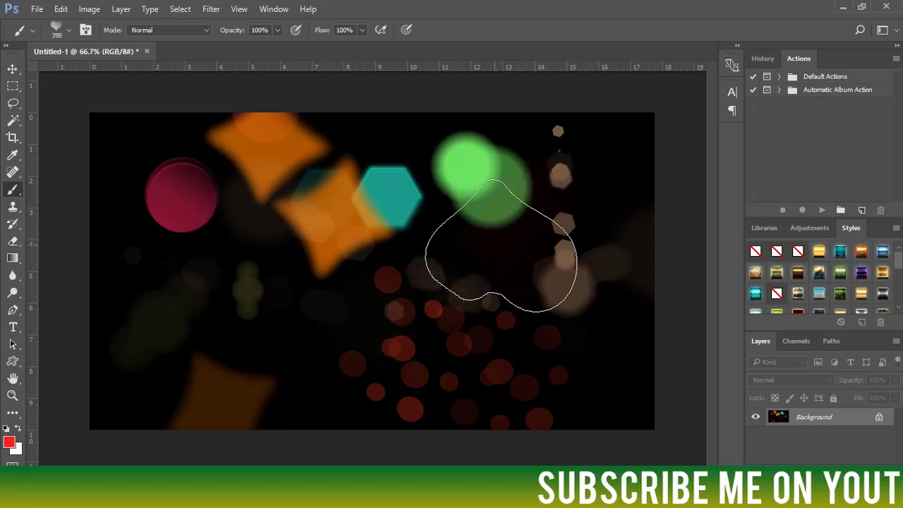
click(494, 240)
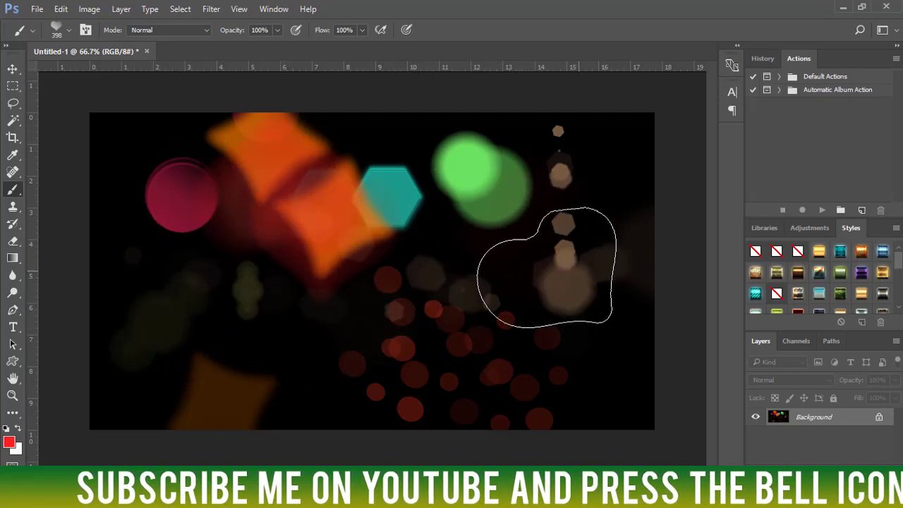
click(494, 262)
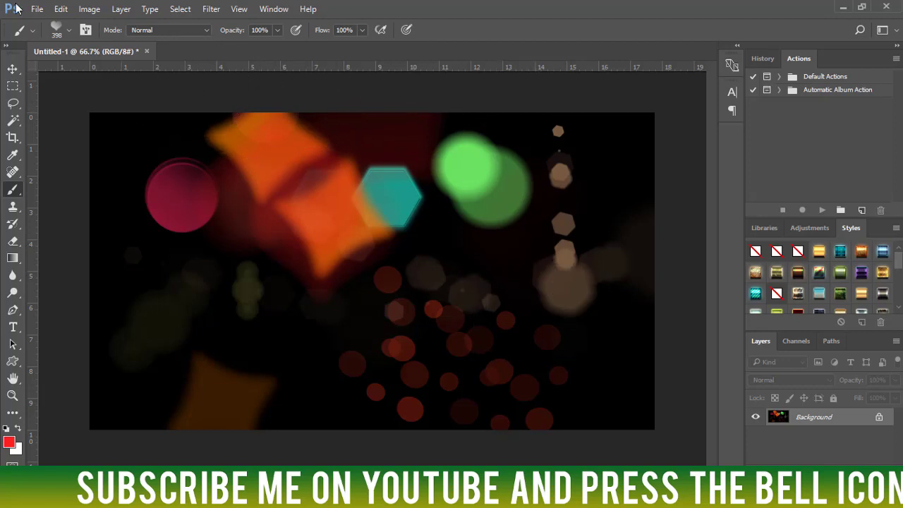
Select the large splatter brush and size it to 700 px.
click(71, 30)
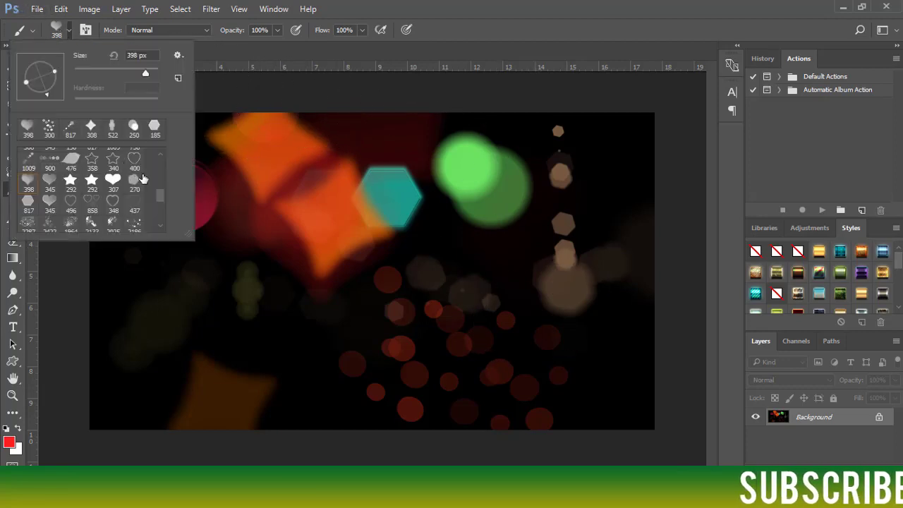
drag(161, 191, 162, 201)
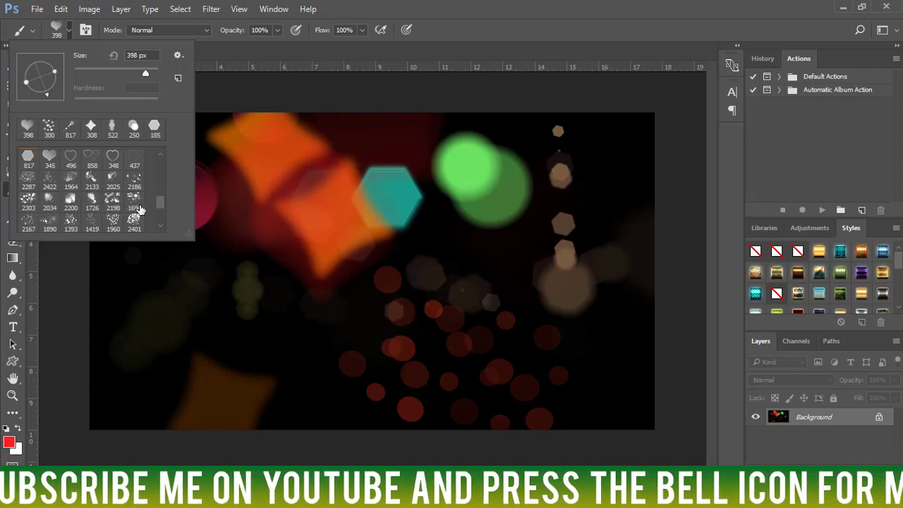
click(113, 199)
click(558, 50)
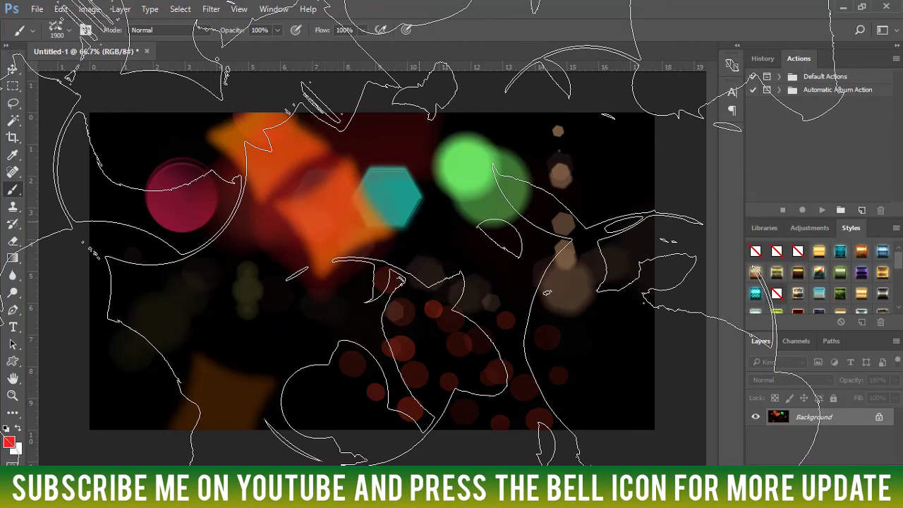
key(bracketleft)
key(bracketleft)
key(bracketleft)
key(bracketleft)
key(bracketleft)
key(bracketleft)
key(bracketleft)
key(bracketleft)
key(bracketleft)
key(bracketleft)
key(bracketleft)
key(bracketleft)
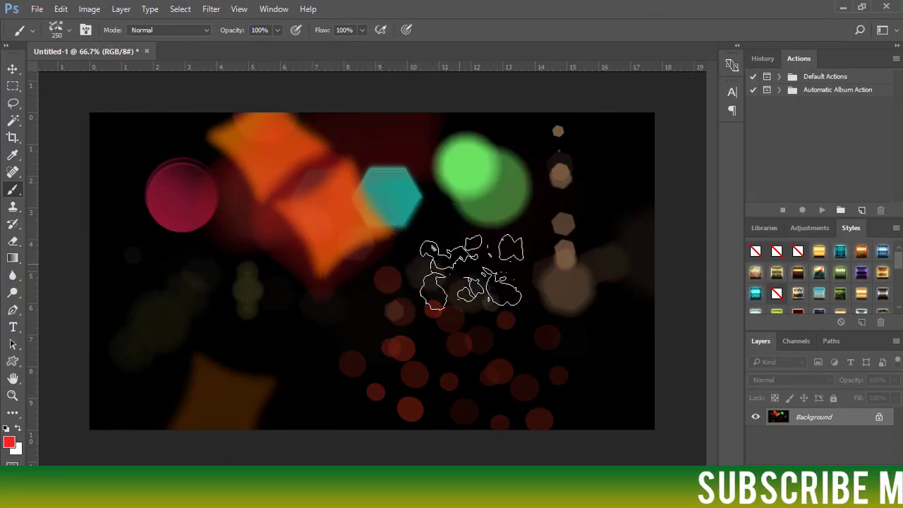
key(bracketright)
key(bracketright)
key(bracketright)
key(bracketright)
key(bracketright)
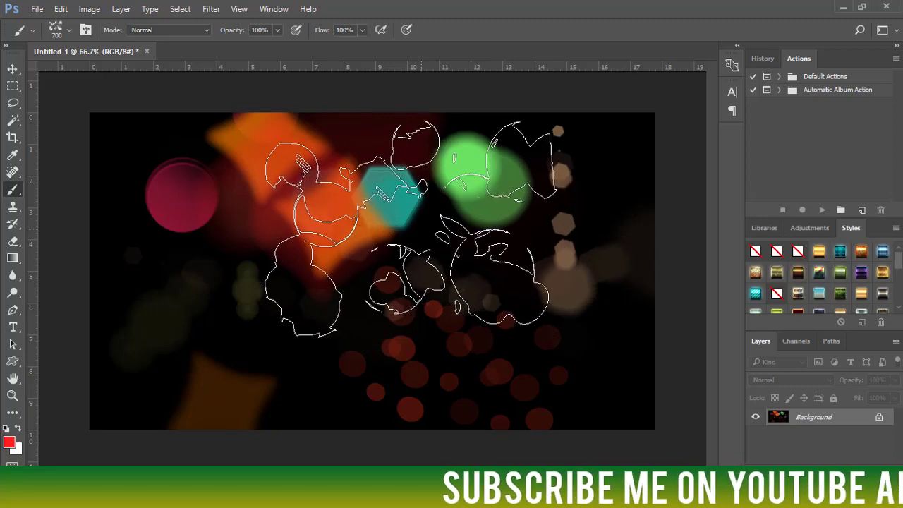
Set the foreground colour to light purple 966ff1.
click(9, 442)
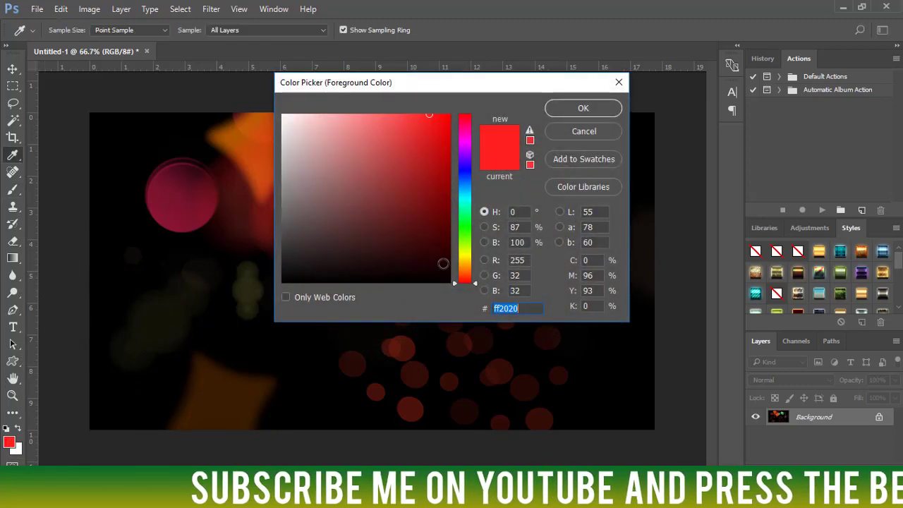
drag(469, 173, 463, 163)
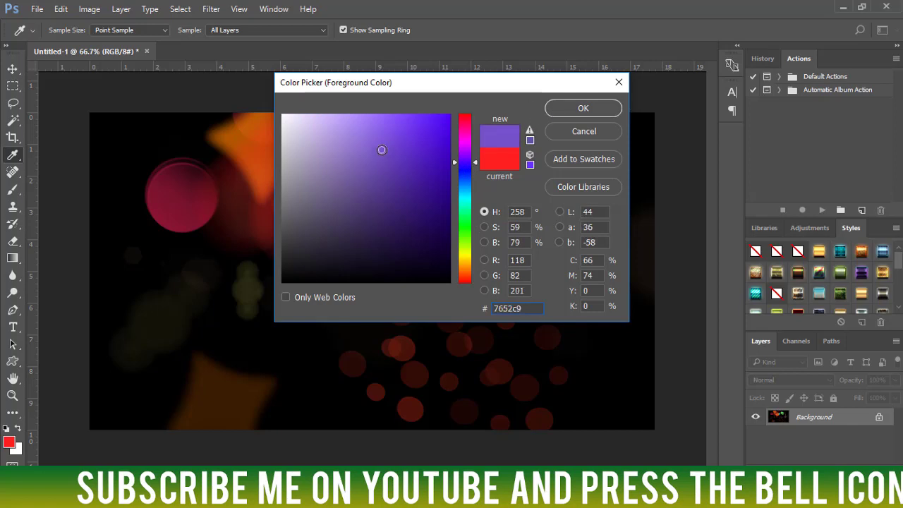
drag(389, 120, 373, 75)
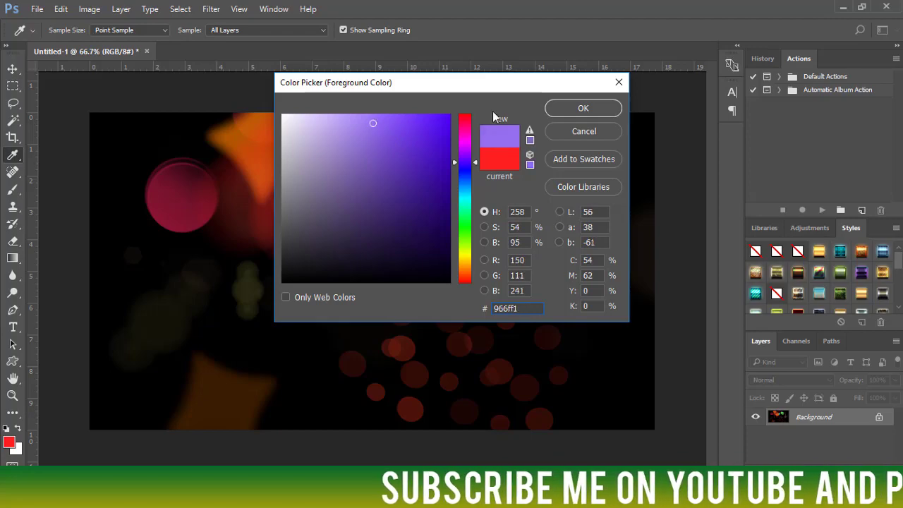
click(583, 108)
key(b)
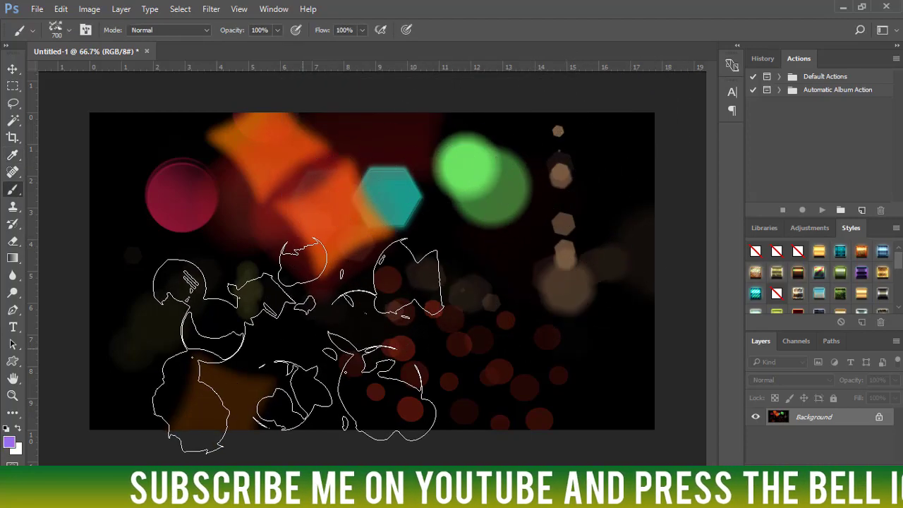